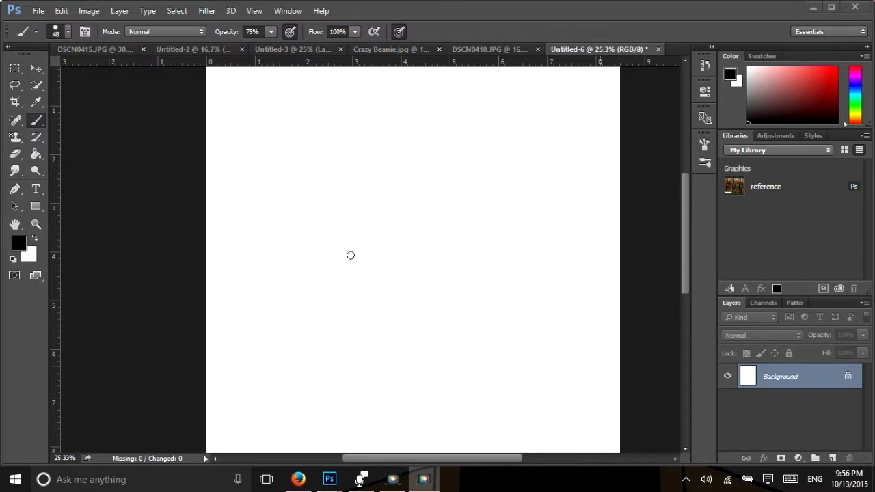
- Paint practice brush strokes on the blank canvas: short light diagonals, long dark vertical curves and small curved marks above them
left_click_drag(311, 288, 358, 225)
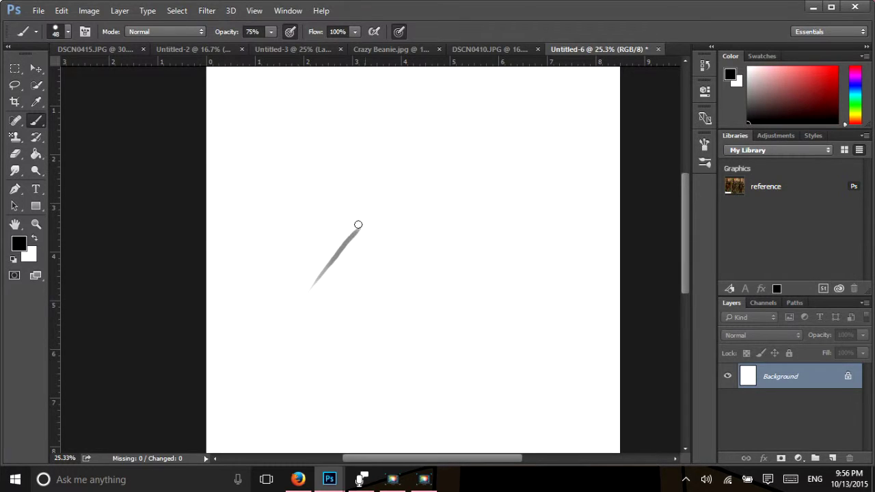
left_click_drag(303, 276, 346, 211)
mouse_move(328, 309)
left_mouse_down()
mouse_move(383, 230)
mouse_move(311, 294)
left_mouse_up()
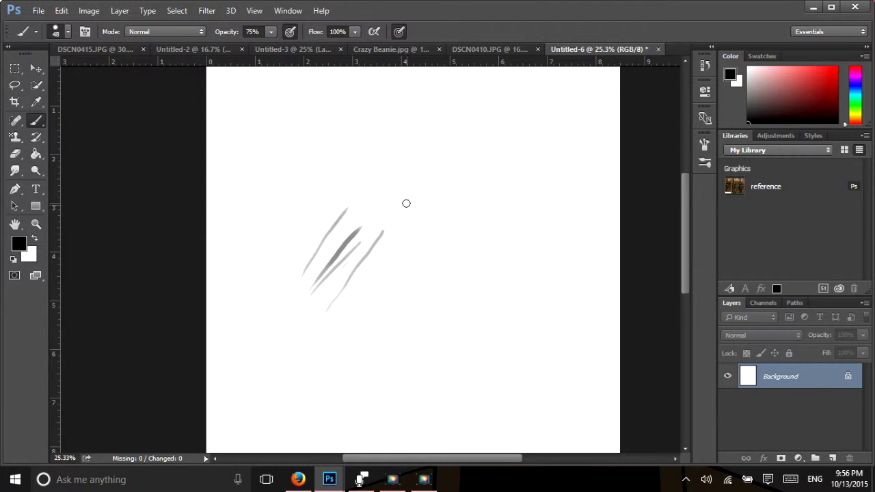
mouse_move(420, 157)
left_mouse_down()
mouse_move(414, 256)
mouse_move(436, 342)
left_mouse_up()
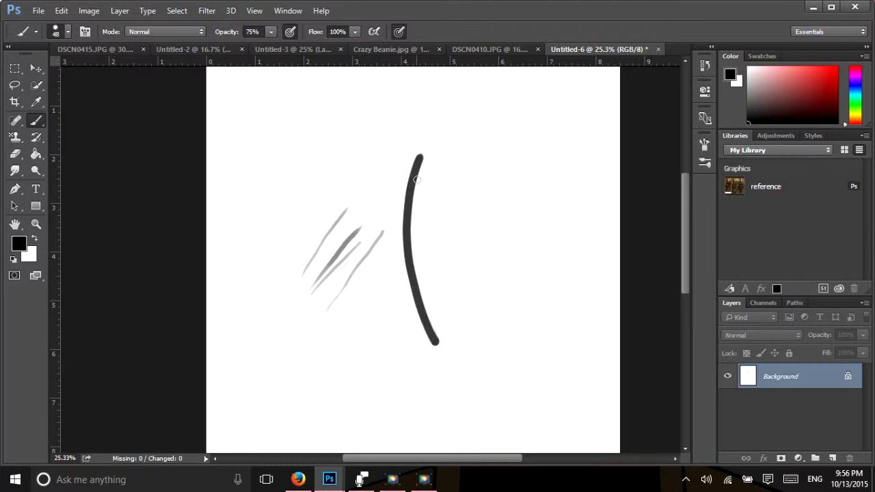
left_click_drag(467, 163, 504, 346)
left_click_drag(524, 316, 502, 175)
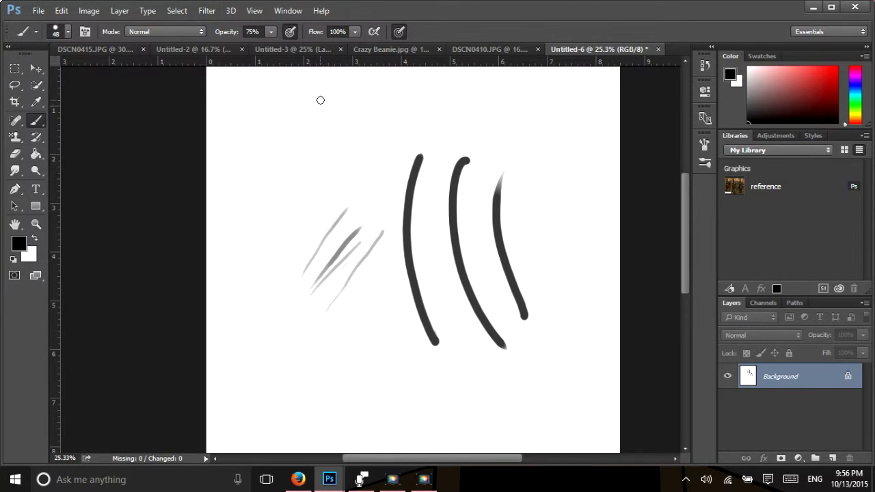
mouse_move(319, 100)
left_mouse_down()
mouse_move(294, 113)
mouse_move(288, 128)
mouse_move(319, 128)
mouse_move(299, 177)
mouse_move(305, 207)
mouse_move(313, 206)
left_mouse_up()
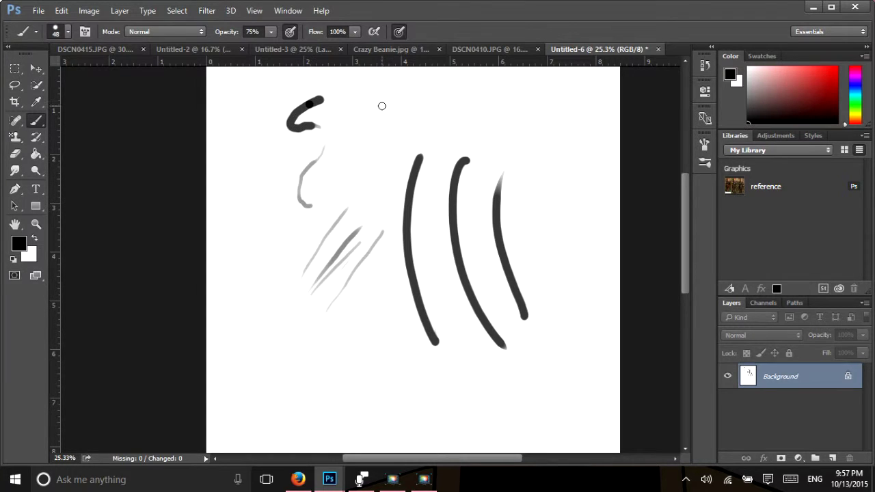
mouse_move(398, 108)
left_mouse_down()
mouse_move(383, 115)
mouse_move(390, 193)
left_mouse_up()
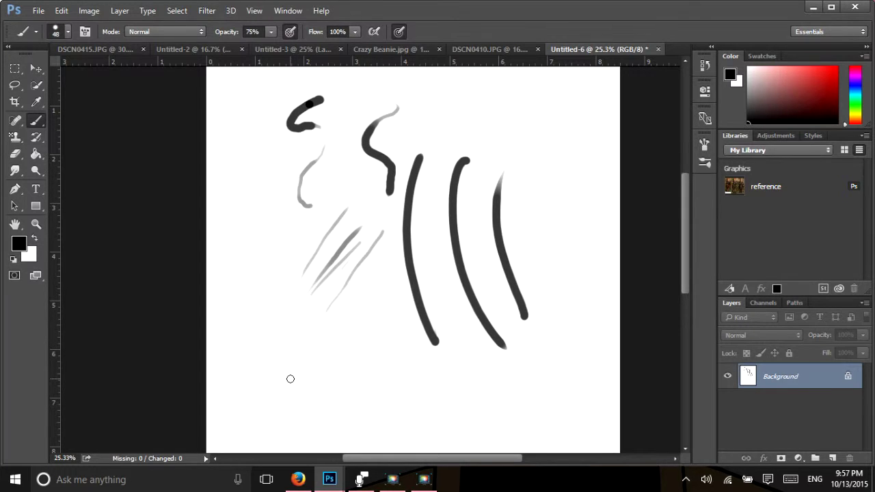
- Undo all the practice strokes to clear the canvas back to plain white
key("ctrl+alt+z")
key("ctrl+alt+z")
key("ctrl+alt+z")
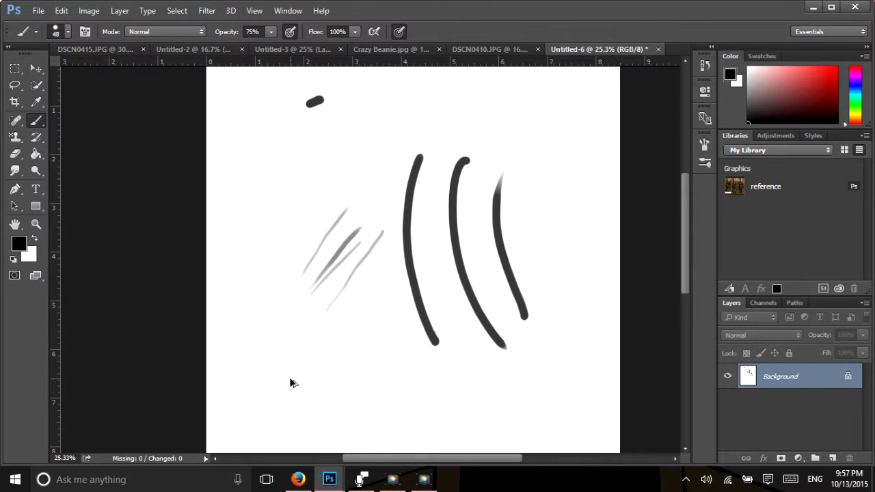
key("ctrl+alt+z")
key("ctrl+alt+z")
key("ctrl+alt+z")
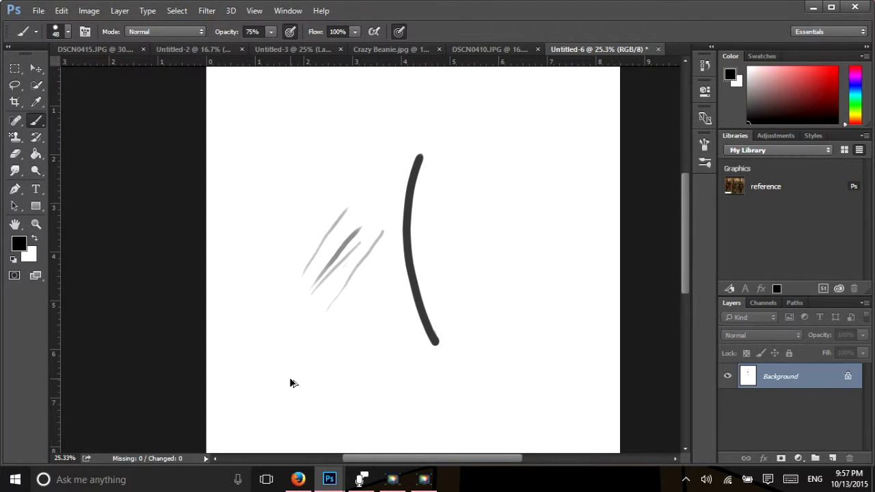
key("ctrl+alt+z")
key("ctrl+alt+z")
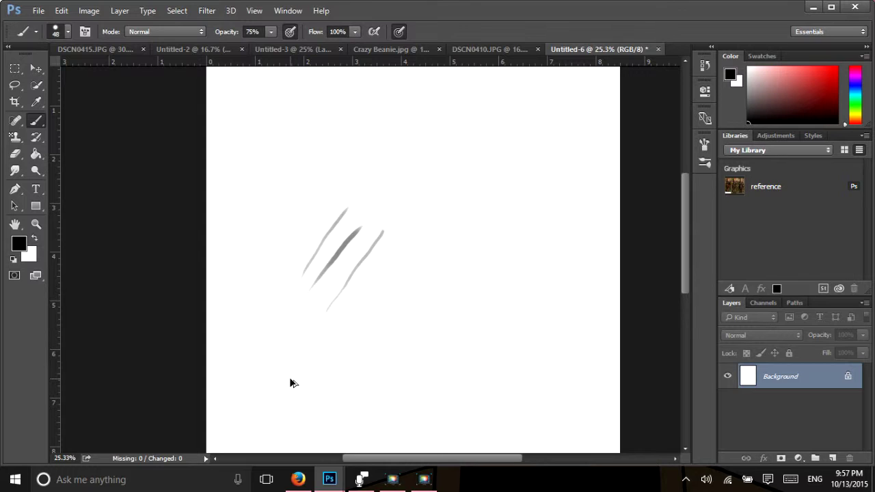
key("ctrl+alt+z")
key("ctrl+alt+z")
key("ctrl+alt+z")
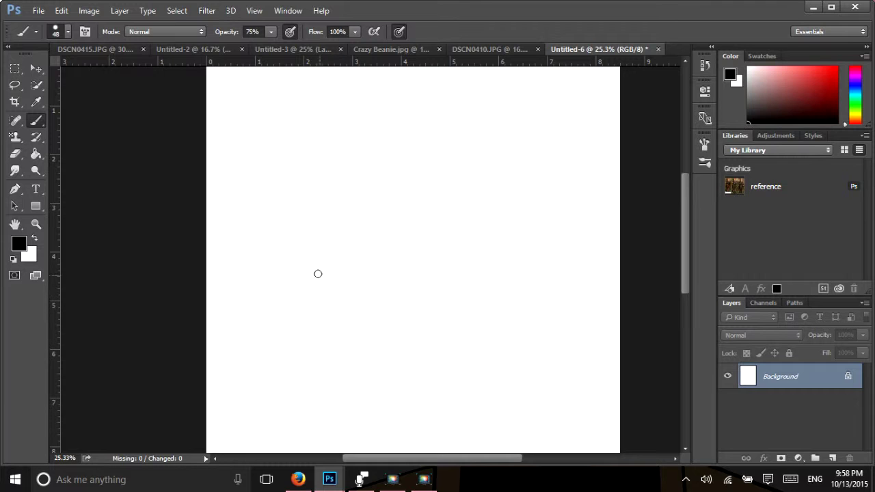
- Sketch a tilted square for the palm and stack three narrow finger segments along its upper edge
mouse_move(316, 265)
left_mouse_down()
mouse_move(349, 322)
mouse_move(306, 256)
mouse_move(397, 206)
mouse_move(448, 277)
left_mouse_up()
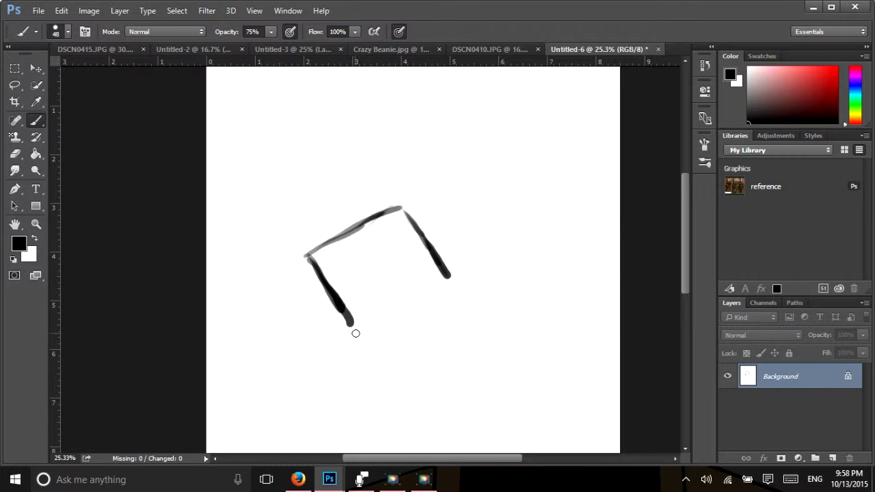
left_click_drag(355, 333, 444, 287)
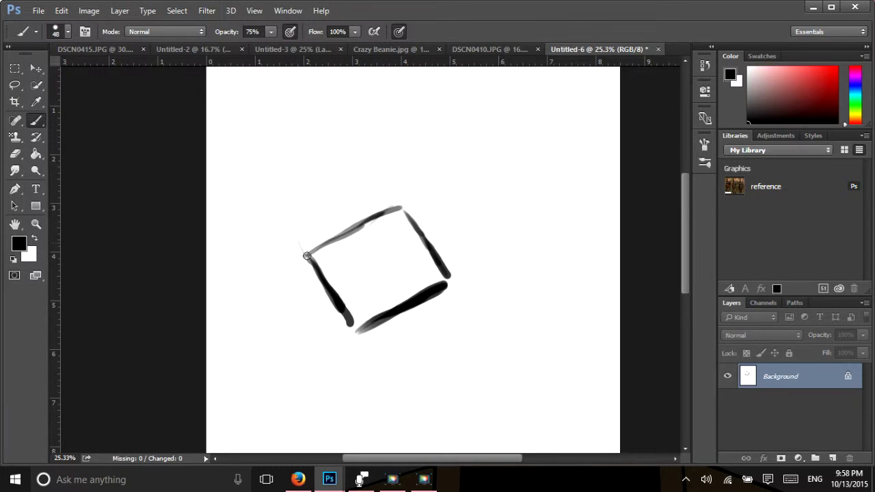
mouse_move(307, 256)
left_mouse_down()
mouse_move(292, 233)
mouse_move(298, 244)
mouse_move(294, 237)
mouse_move(309, 224)
mouse_move(293, 235)
mouse_move(327, 210)
mouse_move(300, 225)
mouse_move(369, 186)
mouse_move(363, 190)
mouse_move(385, 181)
mouse_move(400, 209)
left_mouse_up()
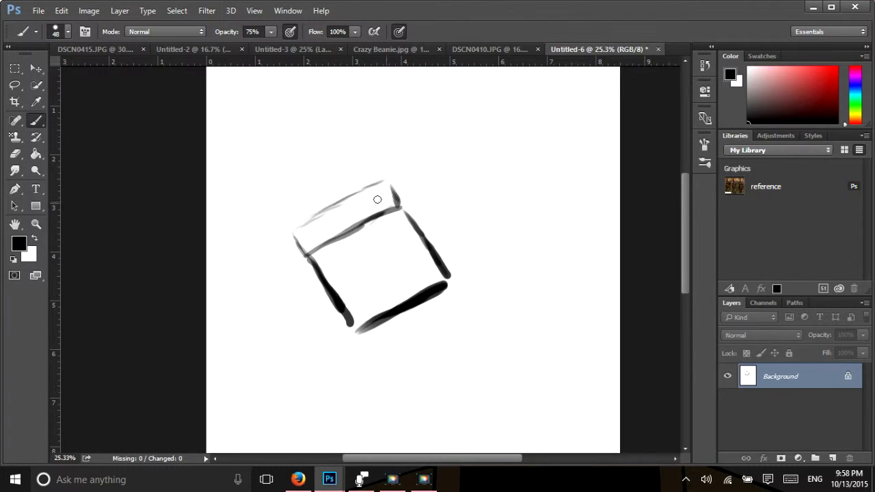
mouse_move(290, 236)
left_mouse_down()
mouse_move(278, 211)
mouse_move(330, 182)
mouse_move(305, 194)
mouse_move(359, 164)
mouse_move(390, 179)
left_mouse_up()
mouse_move(277, 198)
left_mouse_down()
mouse_move(281, 206)
mouse_move(269, 195)
mouse_move(350, 148)
mouse_move(372, 167)
left_mouse_up()
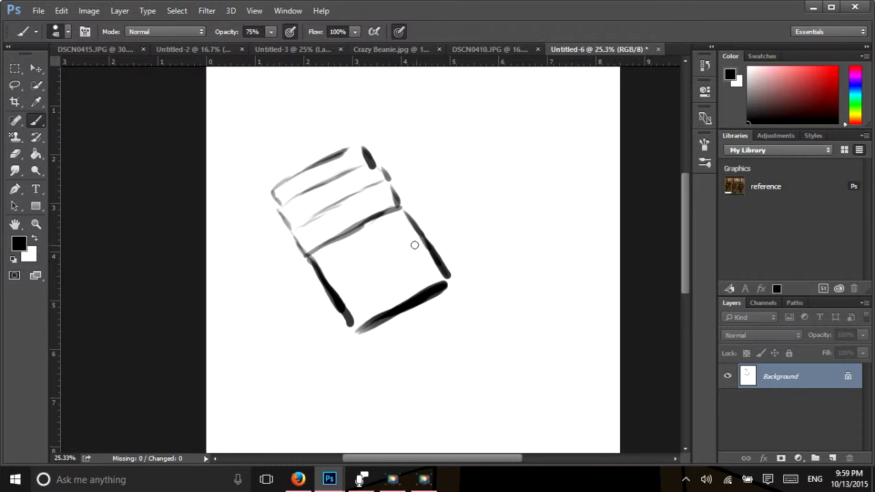
- Sketch a slanted rectangular block for the thumb on the palm's right side and two short wrist lines below the palm
left_click_drag(408, 239, 410, 246)
mouse_move(410, 240)
left_mouse_down()
mouse_move(413, 256)
mouse_move(455, 210)
left_mouse_up()
left_click_drag(406, 242, 441, 183)
mouse_move(448, 184)
left_mouse_down()
mouse_move(462, 202)
mouse_move(443, 231)
mouse_move(460, 209)
mouse_move(433, 232)
left_mouse_up()
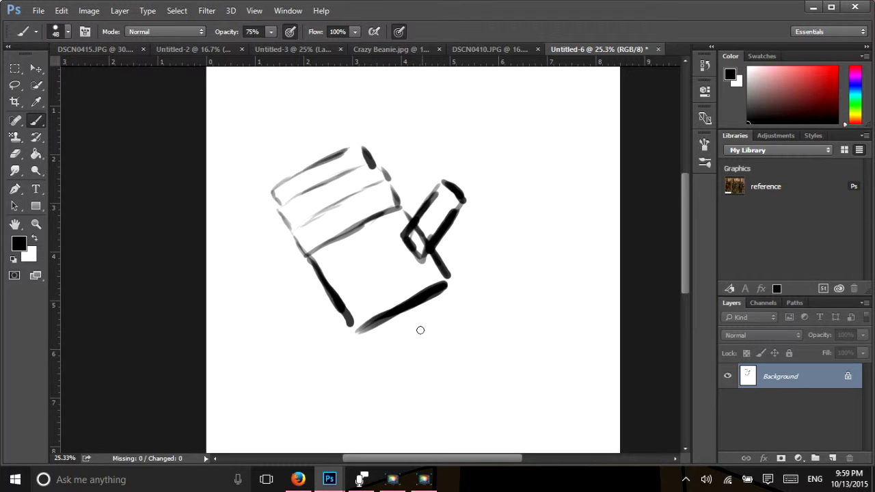
left_click_drag(350, 325, 392, 369)
left_click_drag(450, 281, 477, 334)
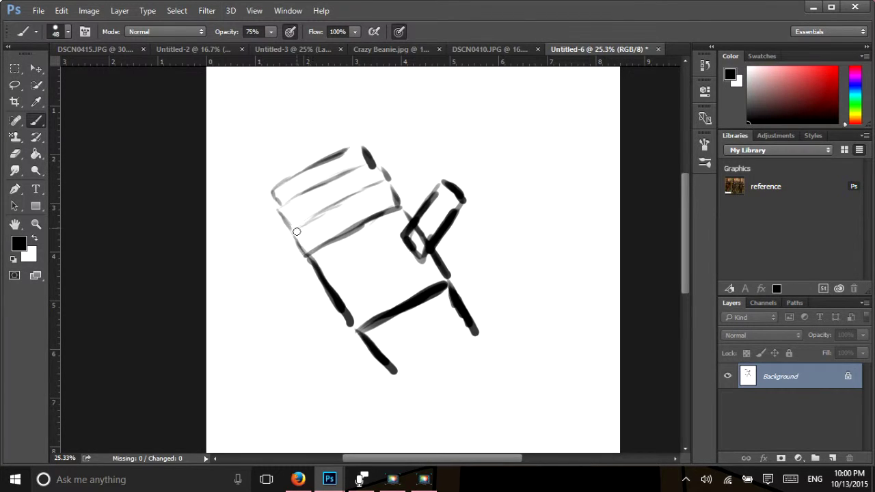
- Paint a rounded dark contour over the finger block and around the side and lower corners of the palm
mouse_move(298, 224)
left_mouse_down()
mouse_move(293, 204)
mouse_move(303, 232)
mouse_move(299, 164)
left_mouse_up()
mouse_move(293, 198)
left_mouse_down()
mouse_move(329, 152)
mouse_move(319, 147)
mouse_move(373, 173)
mouse_move(368, 165)
mouse_move(400, 203)
mouse_move(353, 158)
mouse_move(319, 143)
mouse_move(303, 147)
mouse_move(293, 196)
mouse_move(307, 145)
mouse_move(371, 164)
mouse_move(397, 193)
mouse_move(315, 145)
mouse_move(297, 155)
mouse_move(299, 220)
mouse_move(316, 263)
mouse_move(310, 237)
mouse_move(346, 312)
mouse_move(387, 318)
mouse_move(320, 285)
left_mouse_up()
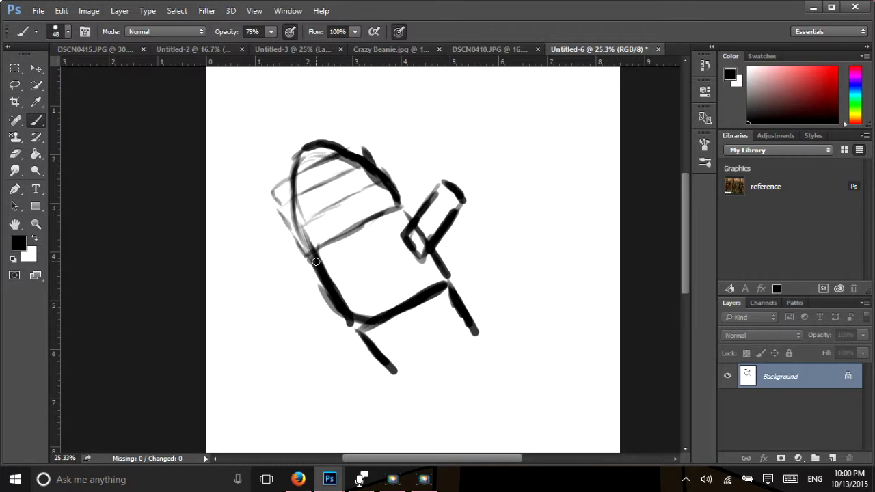
left_click_drag(349, 318, 395, 321)
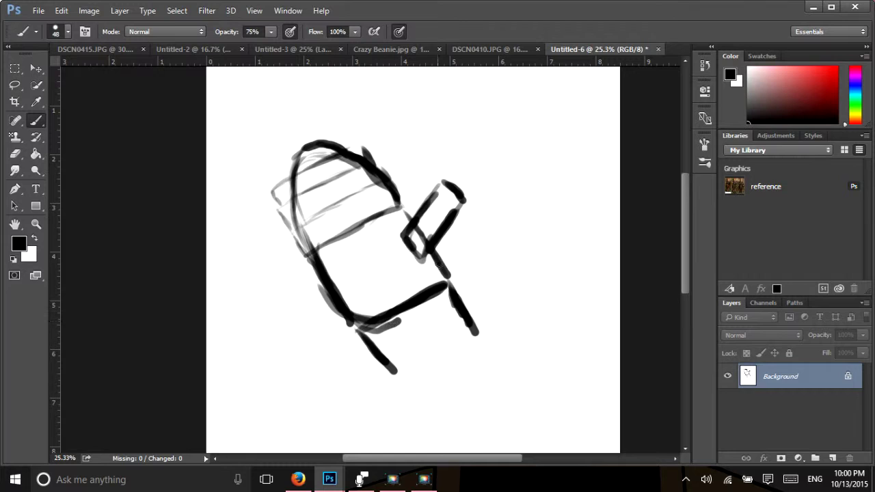
mouse_move(439, 266)
left_mouse_down()
mouse_move(438, 249)
mouse_move(451, 288)
mouse_move(454, 270)
left_mouse_up()
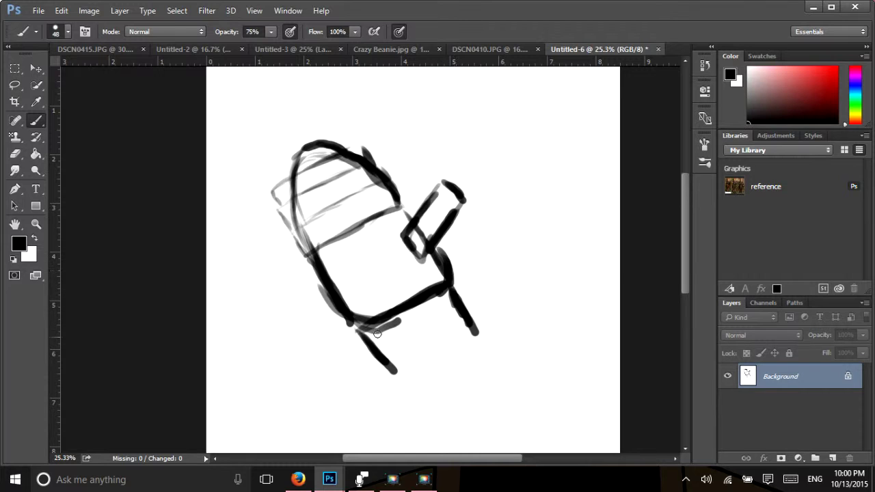
- Reinforce both wrist lines and round off the thumb with a thick contour joining it to the palm
mouse_move(360, 320)
left_mouse_down()
mouse_move(380, 375)
mouse_move(376, 350)
left_mouse_up()
mouse_move(456, 294)
left_mouse_down()
mouse_move(477, 329)
mouse_move(491, 333)
left_mouse_up()
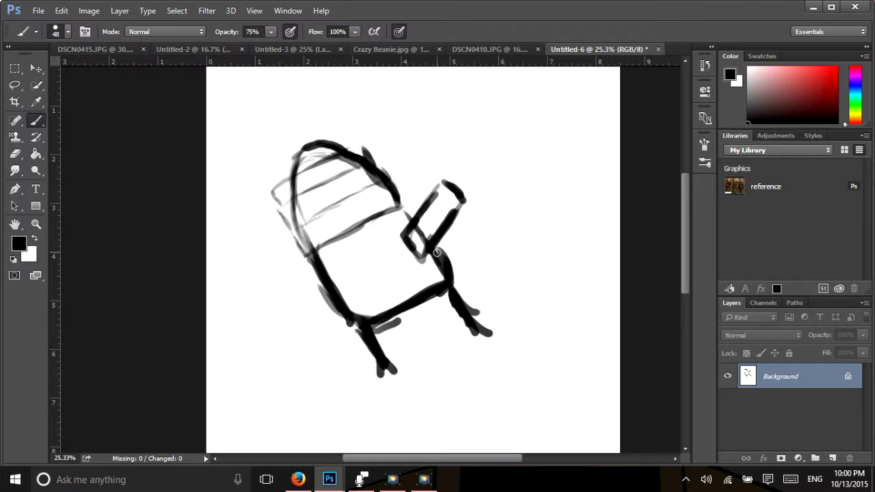
left_click_drag(437, 253, 432, 266)
mouse_move(433, 265)
left_mouse_down()
mouse_move(443, 232)
mouse_move(439, 273)
mouse_move(441, 223)
mouse_move(438, 271)
mouse_move(456, 209)
left_mouse_up()
mouse_move(441, 243)
left_mouse_down()
mouse_move(461, 195)
mouse_move(458, 211)
mouse_move(457, 190)
mouse_move(446, 185)
mouse_move(461, 196)
mouse_move(434, 183)
mouse_move(446, 179)
mouse_move(401, 226)
mouse_move(440, 191)
mouse_move(403, 203)
left_mouse_up()
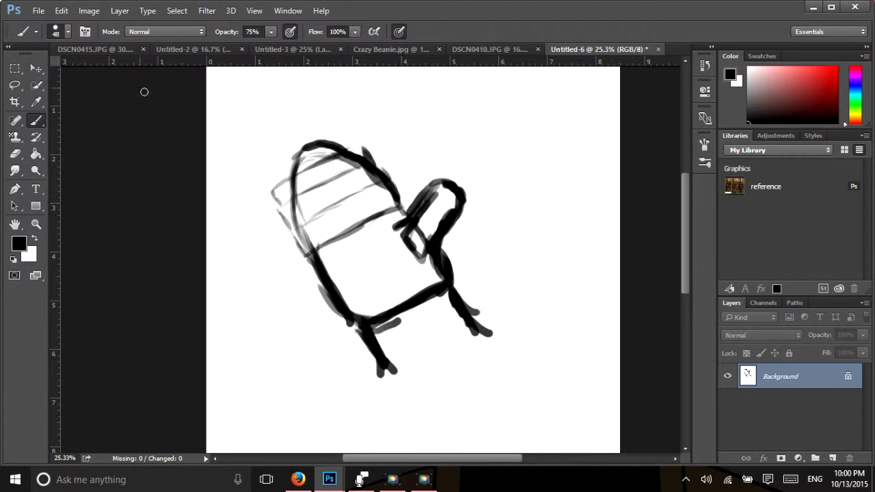
- Erase the construction lines outside the hand contour and inside the thumb, and trim stray marks around the wrist
left_click(16, 154)
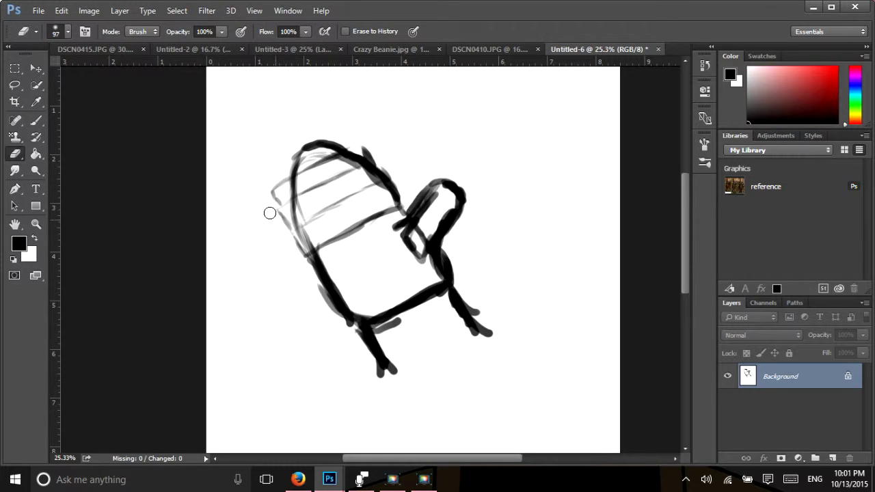
left_click_drag(278, 211, 275, 235)
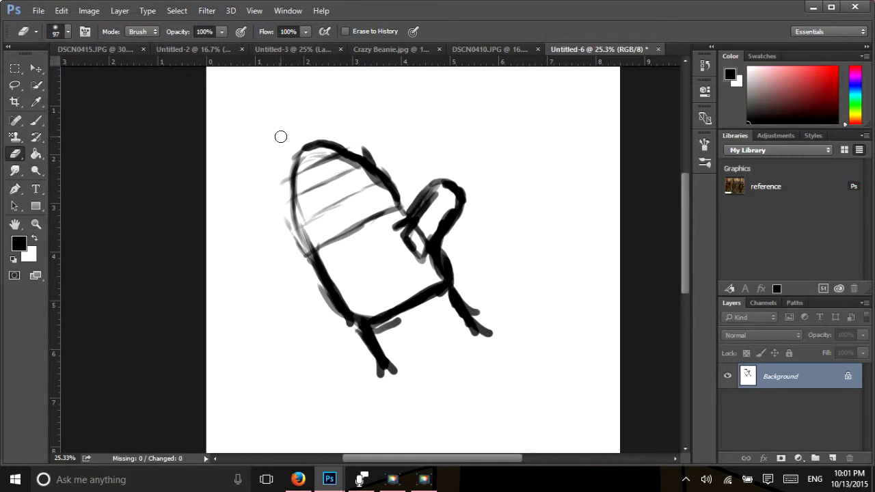
mouse_move(280, 185)
left_mouse_down()
mouse_move(296, 265)
mouse_move(317, 289)
mouse_move(308, 264)
mouse_move(337, 319)
mouse_move(363, 300)
mouse_move(373, 305)
mouse_move(351, 302)
mouse_move(324, 255)
mouse_move(343, 296)
mouse_move(385, 305)
mouse_move(359, 315)
mouse_move(435, 284)
mouse_move(441, 266)
mouse_move(422, 263)
mouse_move(431, 216)
mouse_move(410, 251)
mouse_move(435, 209)
mouse_move(406, 248)
mouse_move(431, 219)
mouse_move(402, 237)
mouse_move(447, 204)
mouse_move(425, 247)
mouse_move(448, 205)
mouse_move(425, 252)
mouse_move(430, 265)
mouse_move(430, 237)
mouse_move(435, 267)
mouse_move(441, 212)
mouse_move(400, 245)
mouse_move(410, 238)
mouse_move(413, 255)
mouse_move(441, 193)
mouse_move(451, 197)
mouse_move(440, 218)
left_mouse_up()
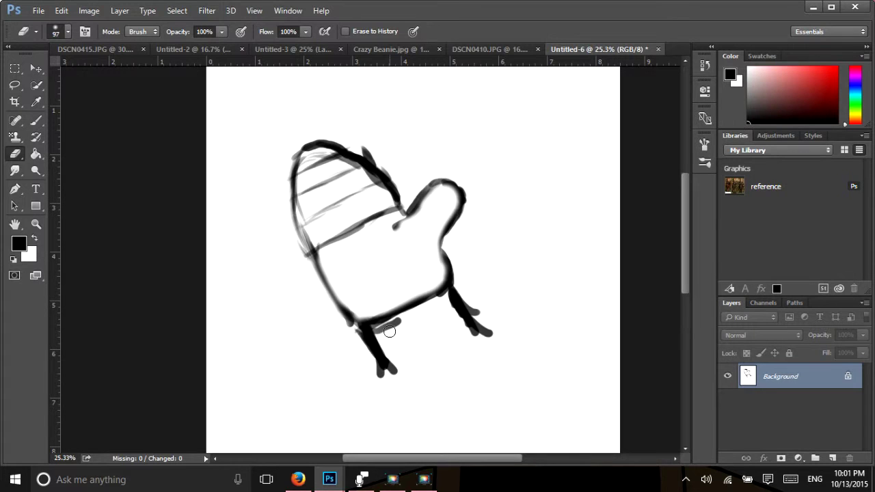
mouse_move(389, 328)
left_mouse_down()
mouse_move(415, 316)
mouse_move(389, 344)
left_mouse_up()
left_click_drag(467, 285, 494, 333)
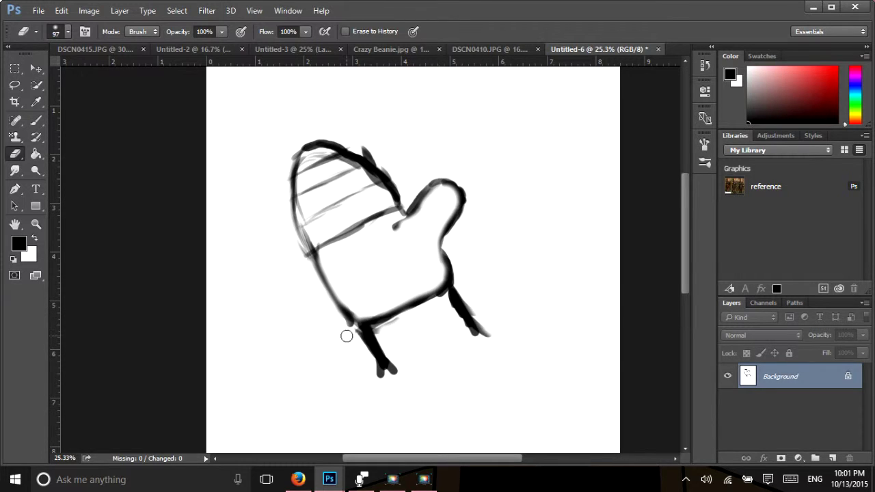
left_click_drag(348, 335, 380, 379)
- Paint three dark lengthwise lines with the Brush to divide the finger block into four fingers
left_click(36, 121)
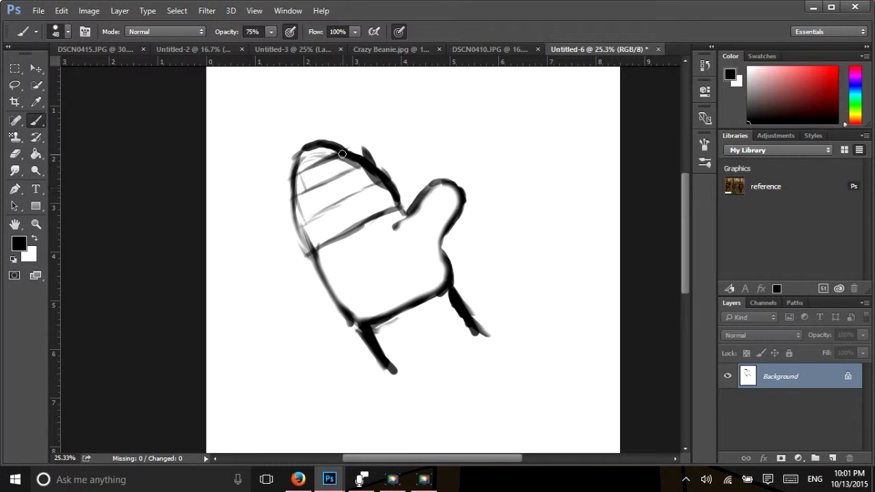
left_click_drag(352, 164, 376, 214)
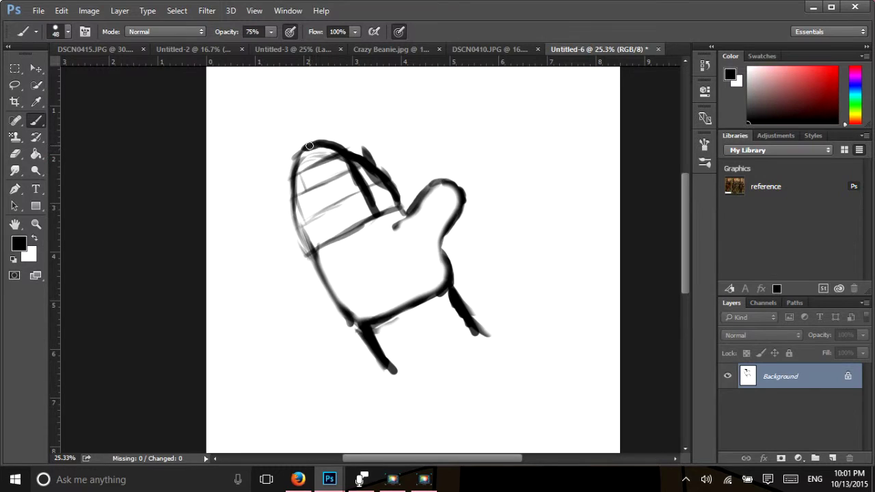
mouse_move(308, 149)
left_mouse_down()
mouse_move(349, 227)
mouse_move(333, 214)
left_mouse_up()
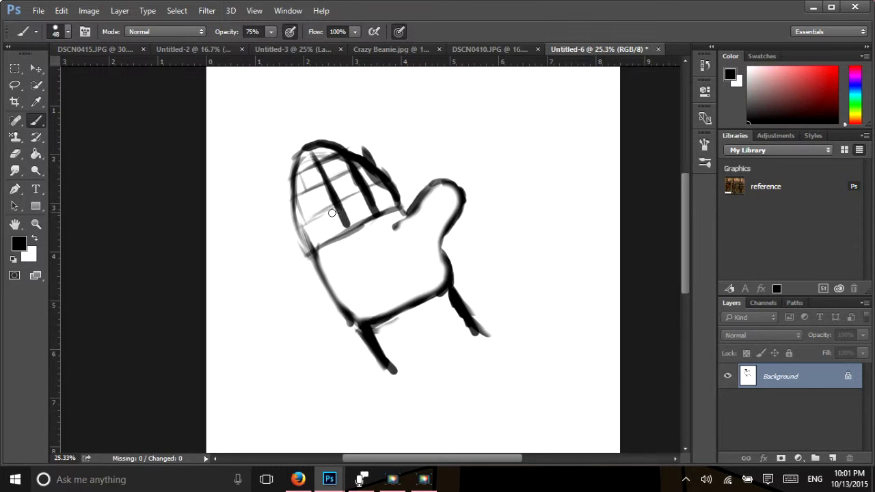
left_click_drag(294, 163, 330, 243)
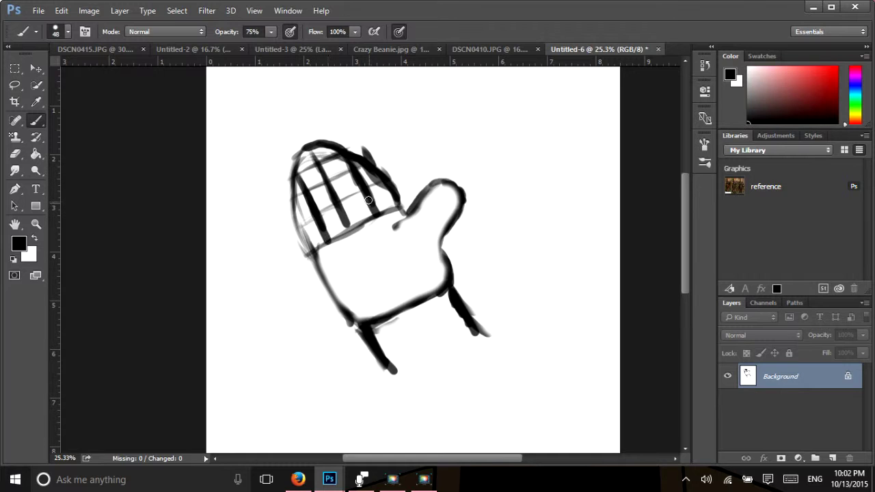
- Shape the outer fingers with a rounded index fingertip and a lower rounded little finger outline
mouse_move(368, 200)
left_mouse_down()
mouse_move(379, 214)
mouse_move(358, 185)
left_mouse_up()
mouse_move(346, 147)
left_mouse_down()
mouse_move(372, 162)
mouse_move(365, 146)
mouse_move(394, 192)
left_mouse_up()
mouse_move(352, 159)
left_mouse_down()
mouse_move(328, 140)
mouse_move(336, 144)
mouse_move(313, 153)
mouse_move(315, 139)
mouse_move(341, 217)
left_mouse_up()
mouse_move(309, 148)
left_mouse_down()
mouse_move(295, 178)
mouse_move(302, 155)
mouse_move(297, 169)
mouse_move(304, 189)
mouse_move(293, 174)
mouse_move(285, 179)
mouse_move(292, 175)
mouse_move(290, 191)
mouse_move(287, 176)
mouse_move(283, 197)
mouse_move(315, 260)
left_mouse_up()
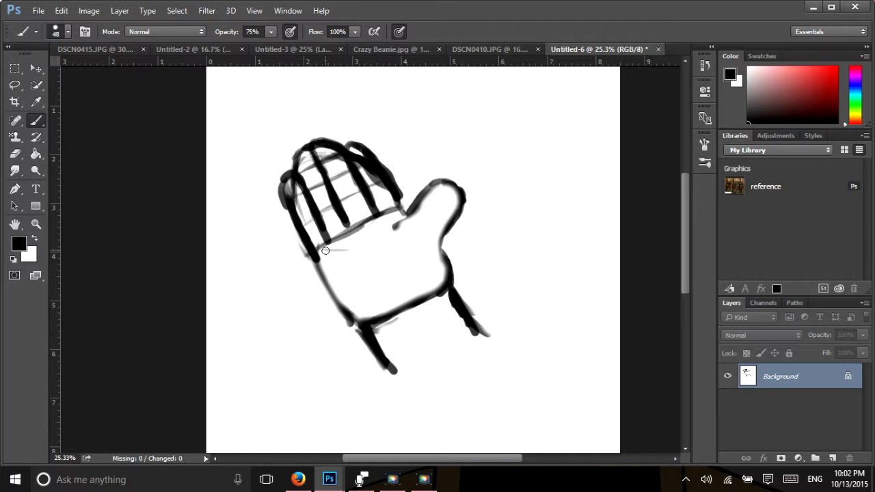
- Paint a curved crease across the palm and darken the wrist lines and the thumb outline
mouse_move(318, 253)
left_mouse_down()
mouse_move(344, 255)
mouse_move(321, 258)
mouse_move(373, 270)
mouse_move(345, 255)
mouse_move(374, 261)
mouse_move(377, 263)
left_mouse_up()
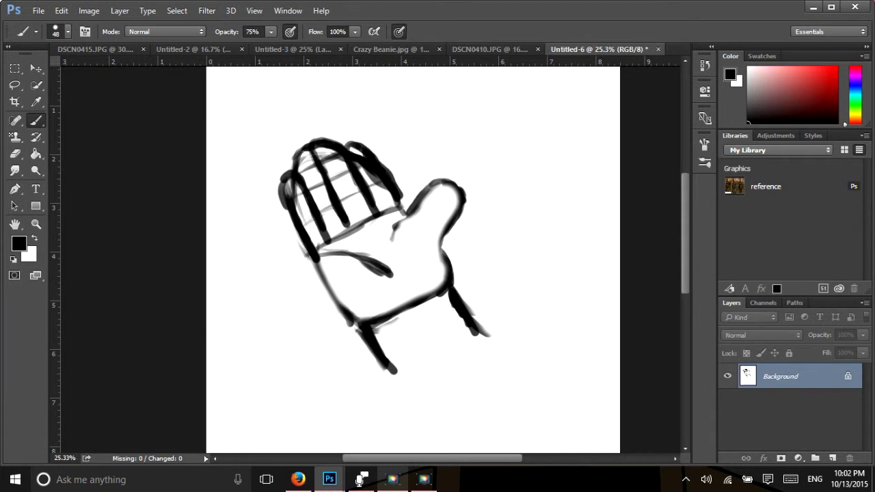
left_click_drag(353, 322, 398, 378)
left_click_drag(462, 312, 484, 335)
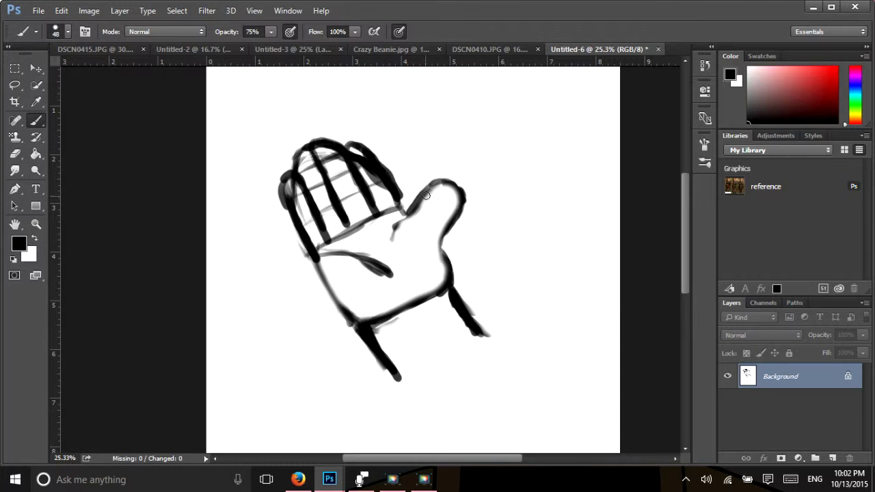
mouse_move(419, 206)
left_mouse_down()
mouse_move(437, 182)
mouse_move(458, 192)
left_mouse_up()
- Erase the overlapping contour and guide lines inside the fingertips and the index finger
left_click(15, 154)
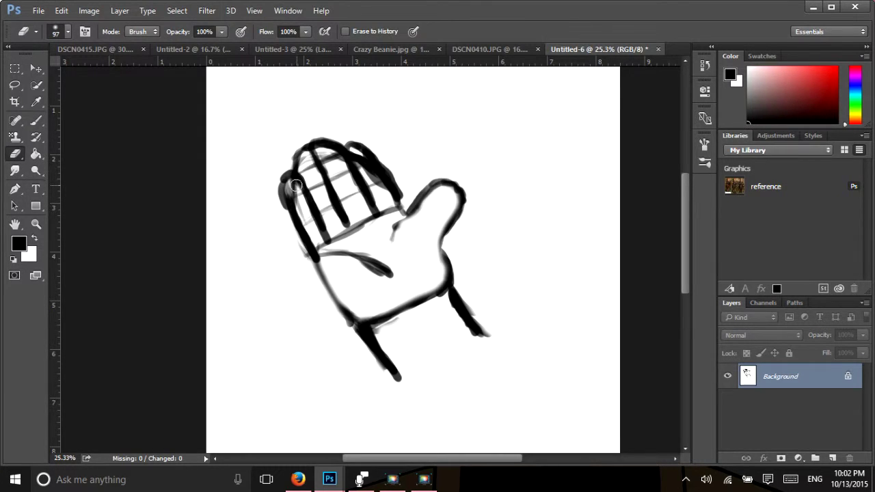
mouse_move(295, 185)
left_mouse_down()
mouse_move(287, 185)
mouse_move(299, 203)
left_mouse_up()
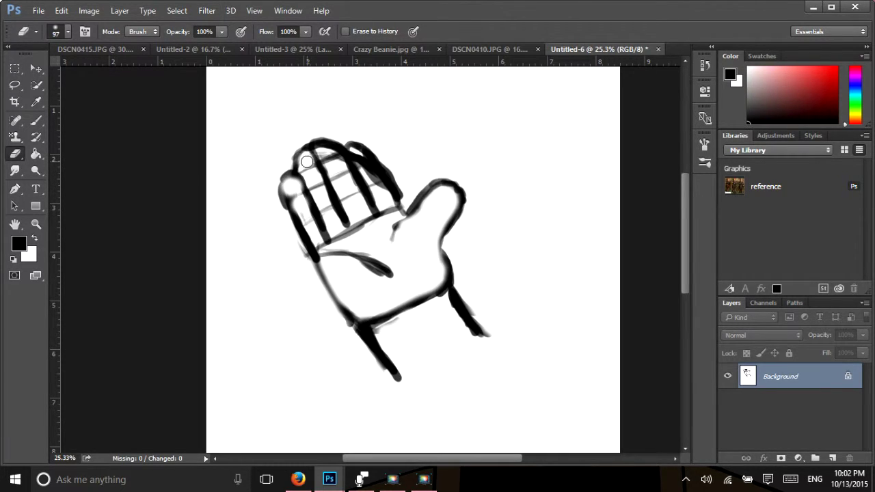
mouse_move(306, 162)
left_mouse_down()
mouse_move(313, 181)
mouse_move(305, 171)
mouse_move(329, 162)
mouse_move(323, 152)
mouse_move(360, 160)
left_mouse_up()
left_click_drag(367, 171, 383, 185)
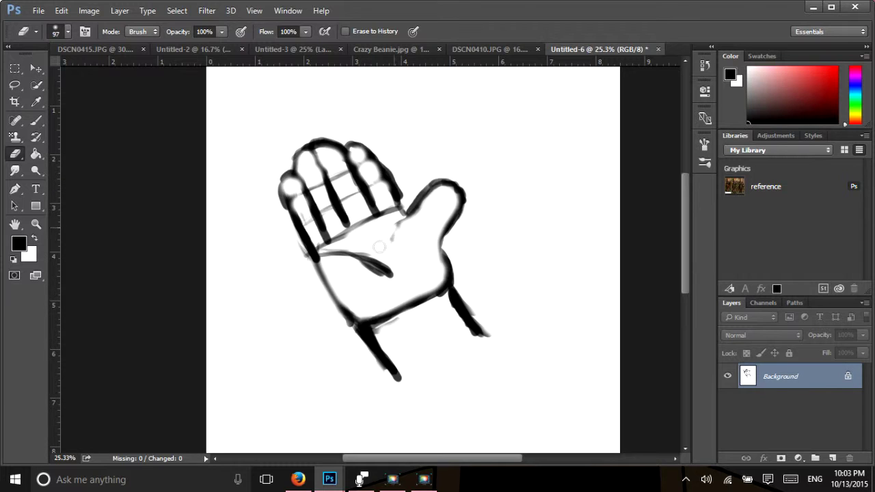
- Erase the stray guide line in the palm below the index finger and thin the index finger's outer contour
left_click_drag(380, 248, 393, 221)
mouse_move(404, 171)
left_mouse_down()
mouse_move(402, 195)
mouse_move(395, 171)
mouse_move(330, 139)
left_mouse_up()
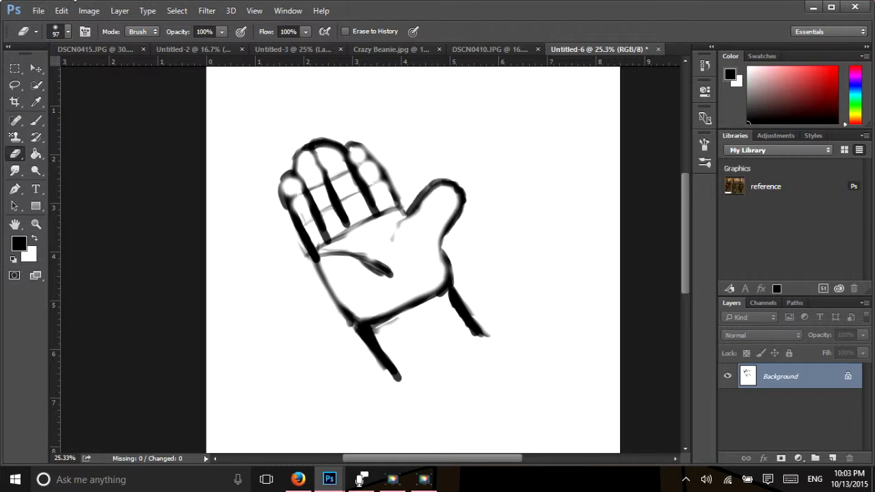
- Create a new layer named "hand sketch" above the background drawing
left_click(122, 11)
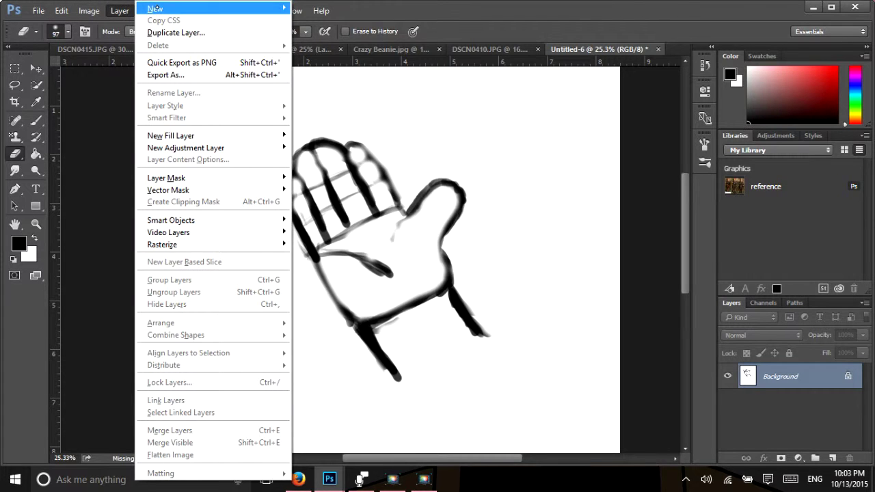
mouse_move(157, 8)
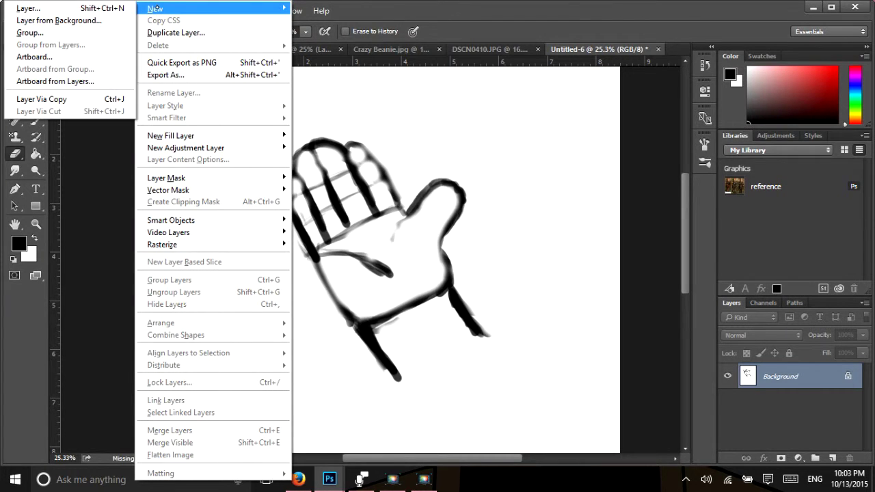
left_click(107, 9)
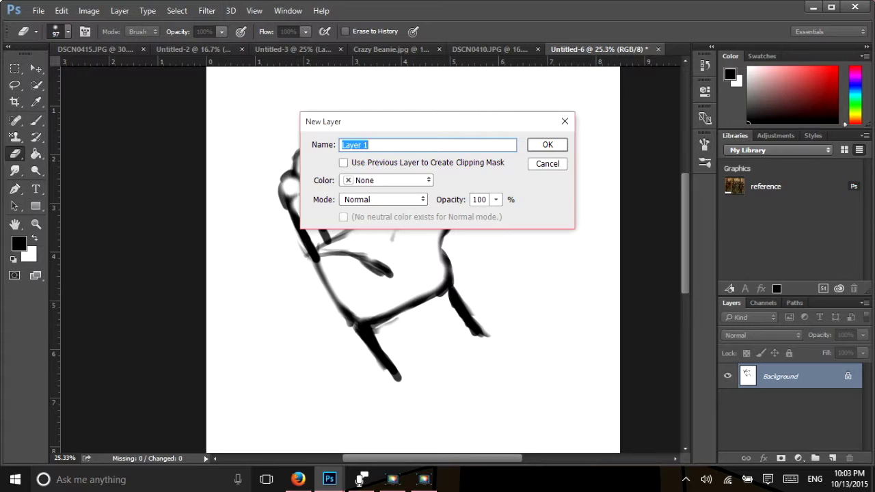
key("BackSpace")
left_click(549, 144)
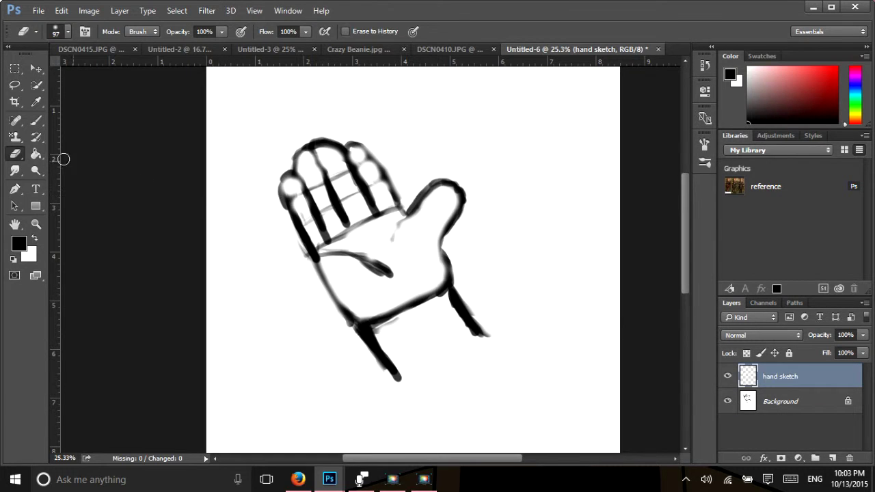
- Fill the hand sketch layer with white using the Paint Bucket
left_click(36, 154)
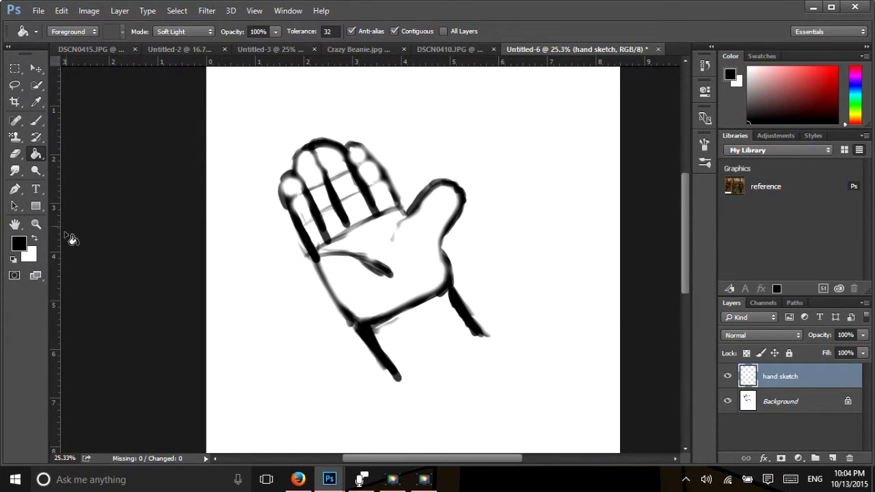
left_click(34, 238)
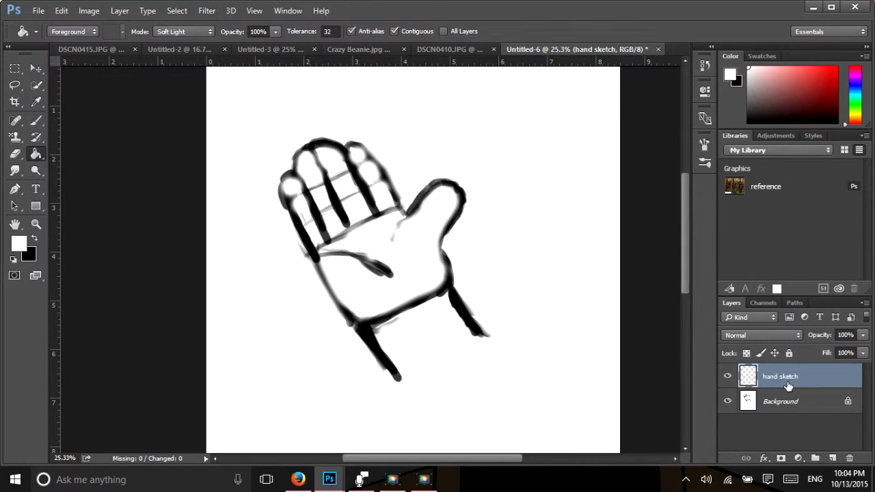
left_click(488, 266)
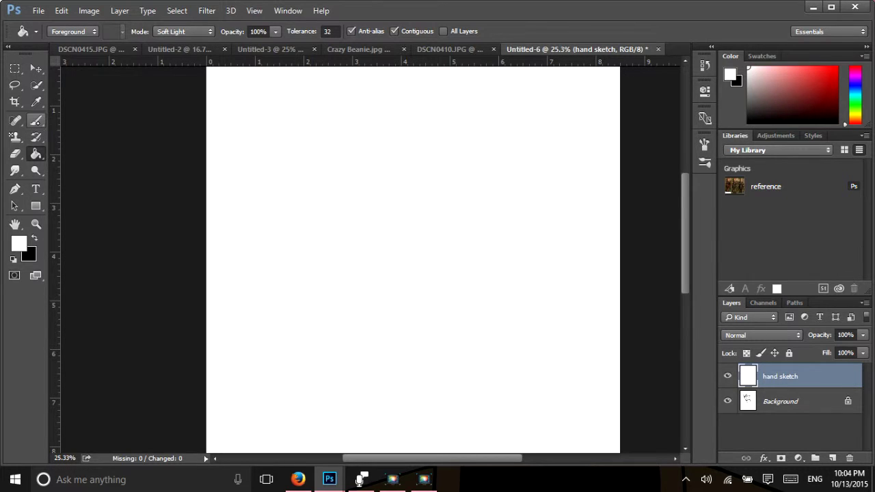
- Toggle the visibility of the hand sketch layer to compare it with the drawing underneath, with the Brush ready
left_click(36, 121)
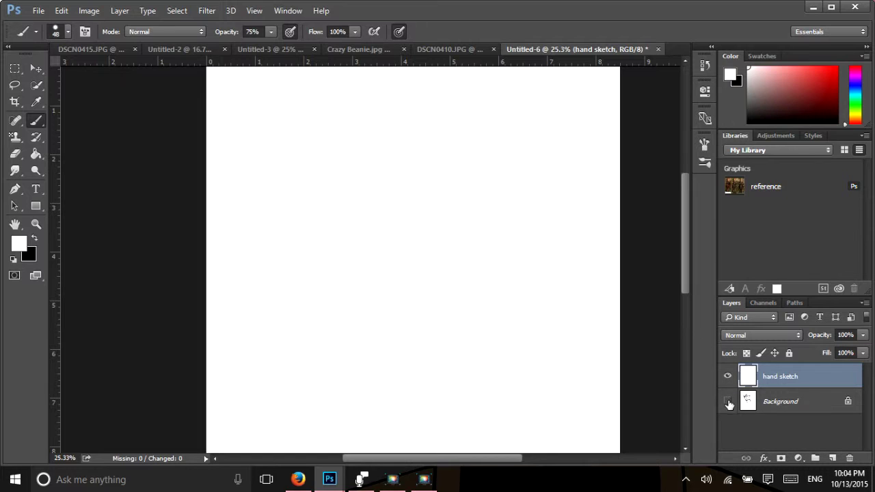
left_click(728, 377)
left_click(728, 378)
left_click(728, 377)
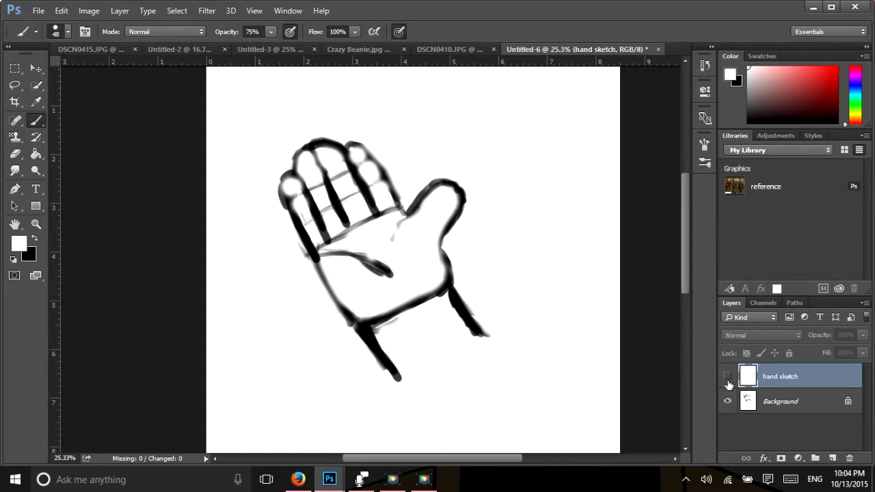
left_click(727, 378)
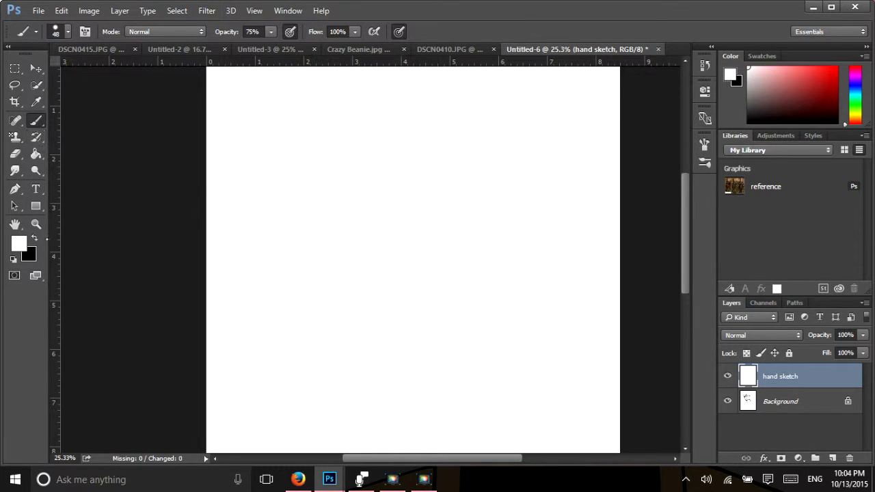
- Paint the four sides of a slightly tilted palm block in black with the Brush
key("x")
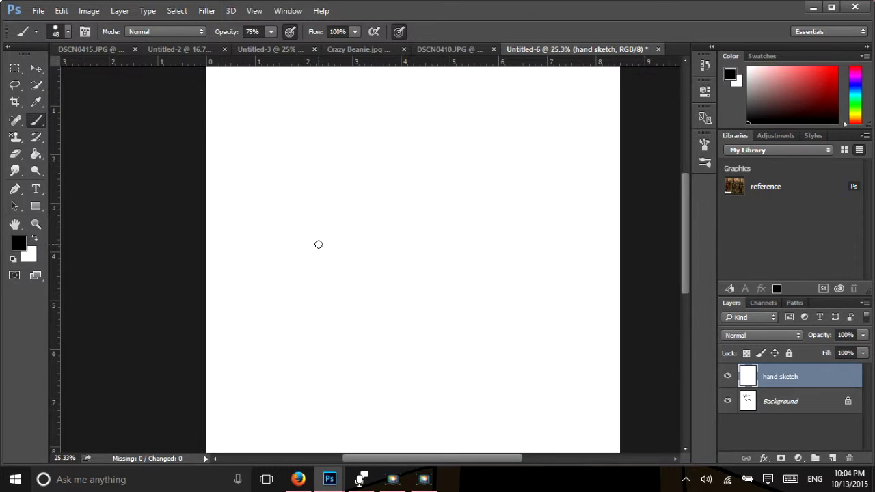
left_click_drag(319, 247, 326, 304)
left_click_drag(319, 237, 419, 210)
mouse_move(442, 287)
left_mouse_down()
mouse_move(431, 239)
mouse_move(442, 301)
left_mouse_up()
mouse_move(334, 309)
left_mouse_down()
mouse_move(358, 324)
mouse_move(435, 300)
left_mouse_up()
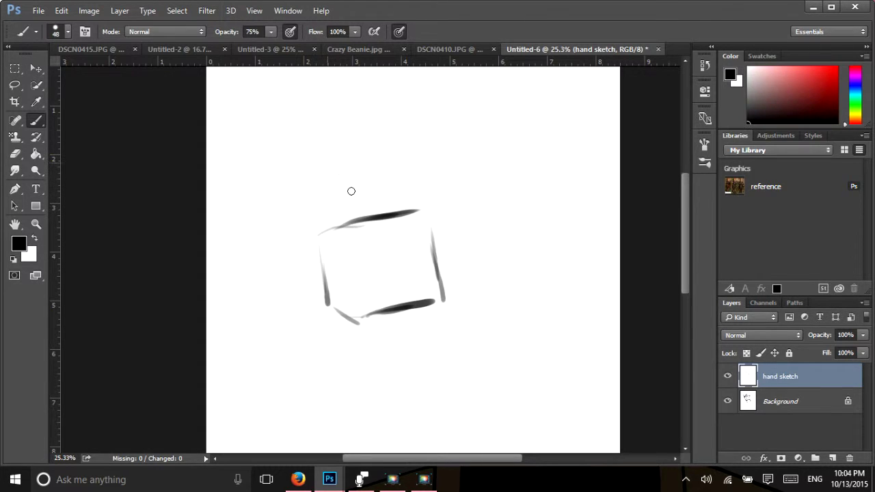
- Paint four finger blocks above the palm in two pairs separated by a V-shaped gap
mouse_move(322, 154)
left_mouse_down()
mouse_move(374, 214)
mouse_move(379, 140)
mouse_move(378, 169)
mouse_move(326, 152)
left_mouse_up()
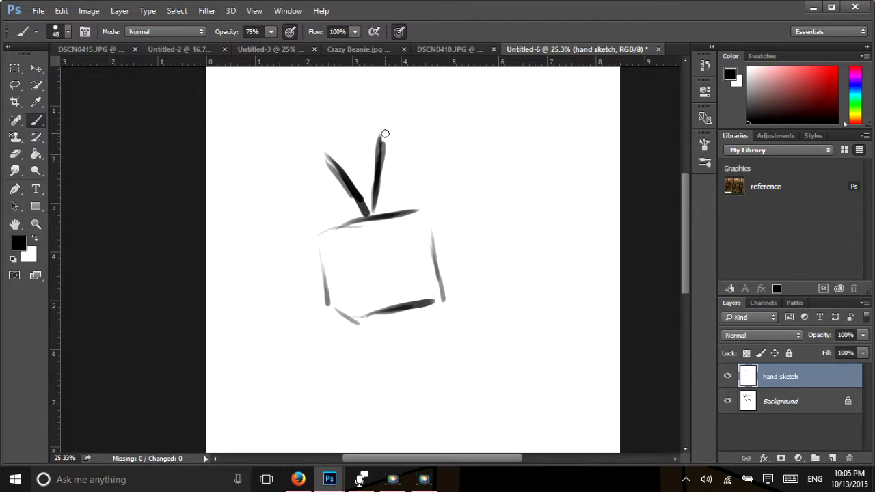
left_click_drag(401, 207, 401, 168)
mouse_move(402, 201)
left_mouse_down()
mouse_move(408, 136)
mouse_move(401, 130)
mouse_move(409, 128)
mouse_move(407, 151)
mouse_move(424, 145)
mouse_move(427, 176)
mouse_move(424, 144)
mouse_move(429, 160)
mouse_move(423, 214)
left_mouse_up()
mouse_move(361, 193)
left_mouse_down()
mouse_move(315, 136)
mouse_move(295, 150)
mouse_move(331, 197)
left_mouse_up()
mouse_move(295, 155)
left_mouse_down()
mouse_move(327, 207)
mouse_move(330, 217)
mouse_move(299, 215)
mouse_move(320, 237)
mouse_move(279, 180)
mouse_move(301, 153)
left_mouse_up()
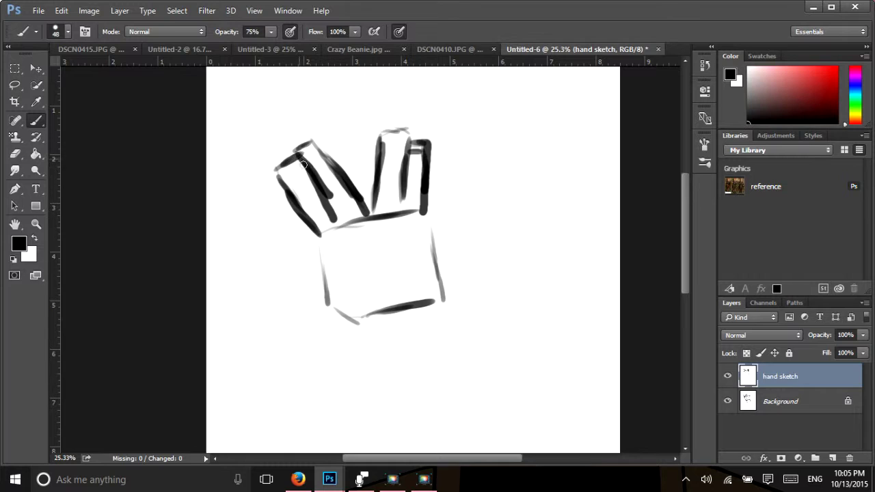
- Mark the joints with short strokes across the fingers and sketch a thumb block angling outward from the palm's lower corner
left_click_drag(295, 186, 318, 169)
left_click_drag(305, 205, 317, 195)
mouse_move(381, 183)
left_mouse_down()
mouse_move(394, 156)
mouse_move(428, 158)
mouse_move(429, 168)
left_mouse_up()
mouse_move(329, 300)
left_mouse_down()
mouse_move(274, 274)
mouse_move(271, 244)
mouse_move(283, 238)
mouse_move(346, 279)
mouse_move(342, 304)
left_mouse_up()
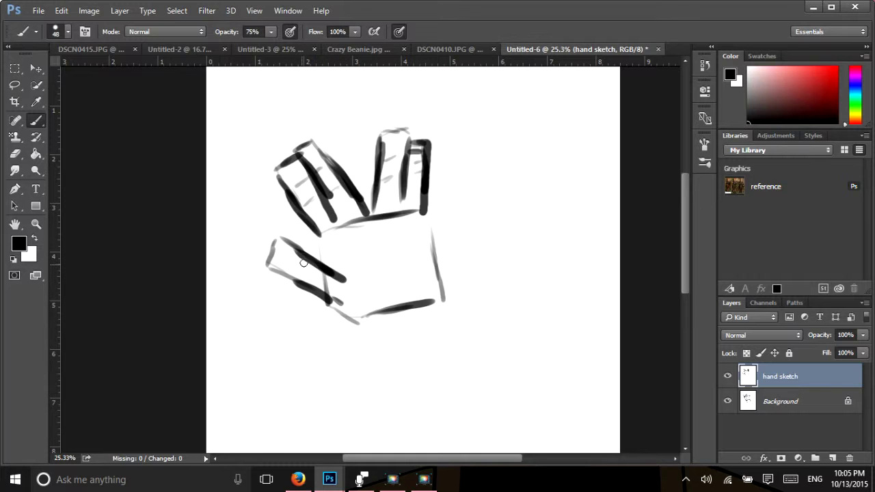
- Paint a short dark crease inside the palm and two wrist lines extending down from its lower corners
left_click_drag(396, 249, 394, 258)
left_click_drag(397, 227, 391, 266)
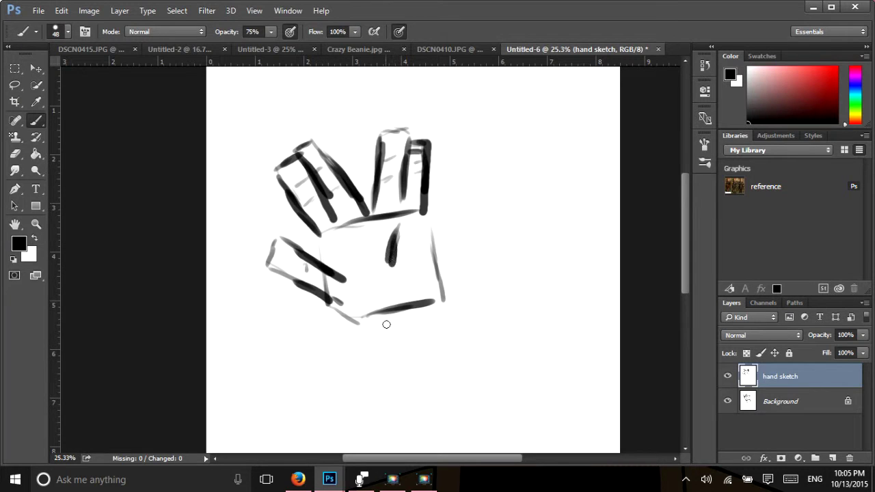
mouse_move(343, 315)
left_mouse_down()
mouse_move(365, 342)
mouse_move(369, 373)
left_mouse_up()
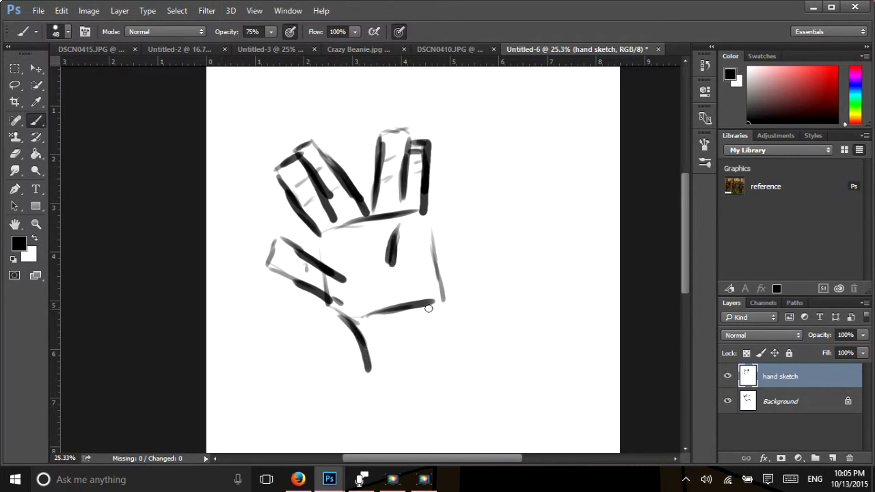
left_click_drag(445, 297, 459, 354)
- Darken the contours of the thumb and palm and round off the tips of the middle and ring fingers
mouse_move(340, 303)
left_mouse_down()
mouse_move(280, 277)
mouse_move(270, 253)
mouse_move(298, 247)
mouse_move(273, 256)
mouse_move(290, 280)
mouse_move(314, 259)
left_mouse_up()
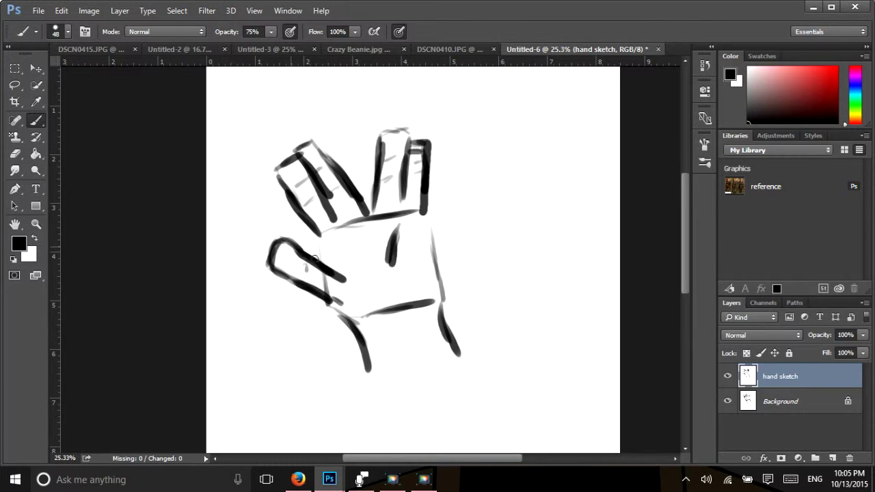
mouse_move(342, 310)
left_mouse_down()
mouse_move(385, 318)
mouse_move(365, 318)
mouse_move(427, 301)
left_mouse_up()
mouse_move(420, 216)
left_mouse_down()
mouse_move(441, 244)
mouse_move(425, 222)
mouse_move(446, 285)
mouse_move(417, 303)
left_mouse_up()
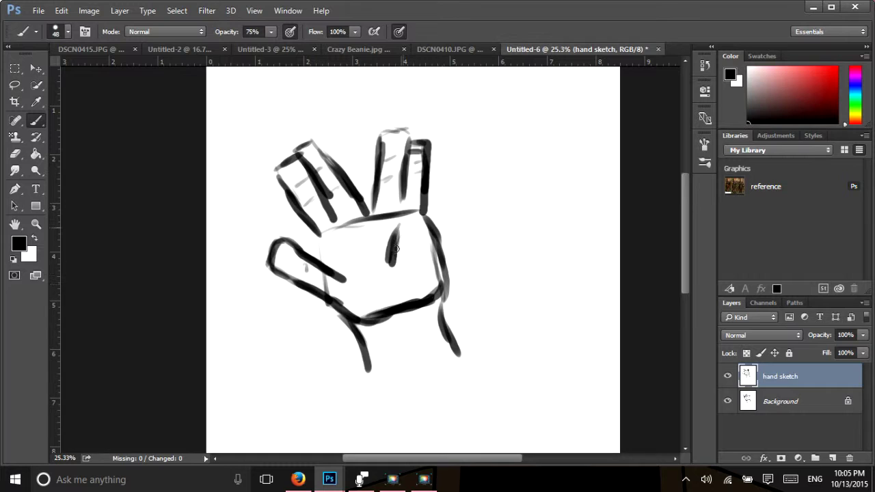
mouse_move(378, 161)
left_mouse_down()
mouse_move(383, 196)
mouse_move(373, 209)
mouse_move(380, 133)
mouse_move(380, 141)
mouse_move(401, 130)
mouse_move(409, 157)
left_mouse_up()
mouse_move(346, 175)
left_mouse_down()
mouse_move(316, 139)
mouse_move(304, 141)
mouse_move(314, 137)
mouse_move(302, 143)
mouse_move(367, 198)
mouse_move(353, 183)
mouse_move(299, 167)
mouse_move(340, 210)
left_mouse_up()
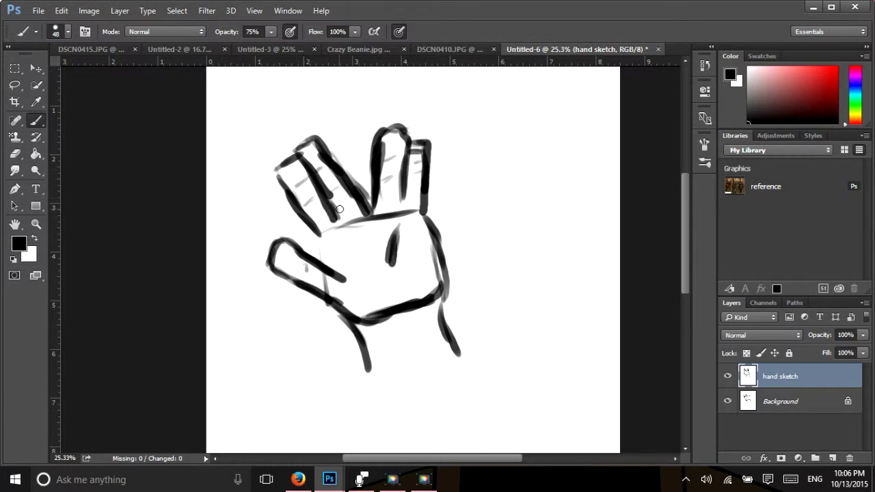
- Try to erase the rough contour in the gap between the middle and ring fingers with the Eraser
left_click(15, 153)
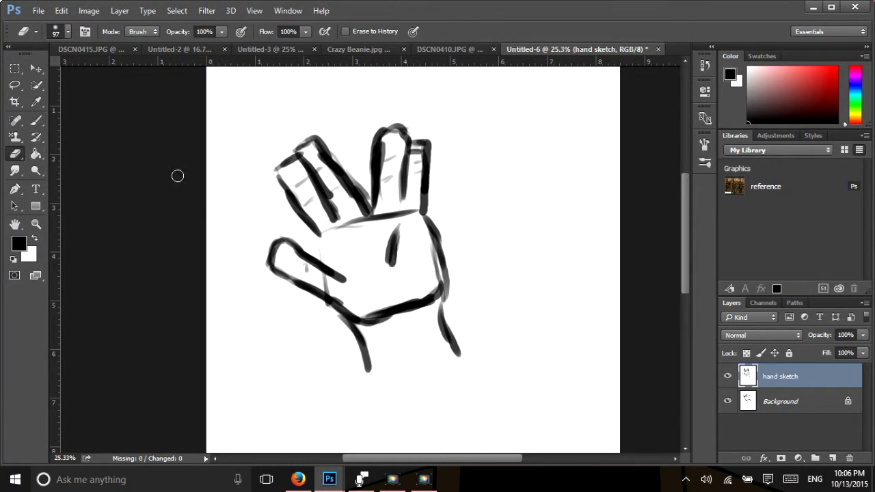
left_click_drag(369, 188, 348, 182)
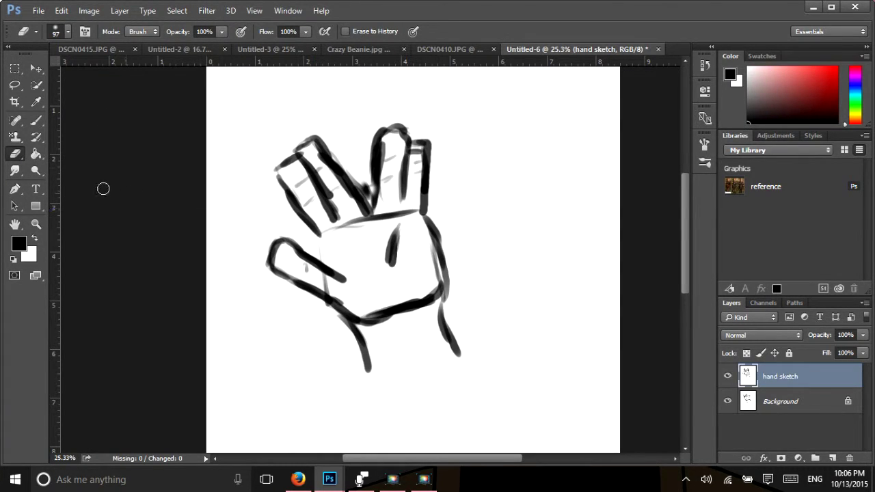
- Paint white with the Brush over the inner construction lines of the fingers, palm and thumb to thin the outlines
key("x")
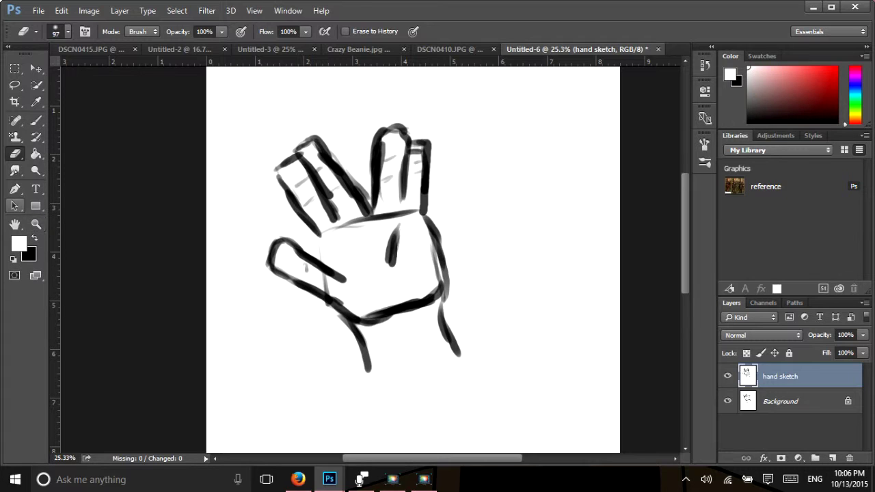
left_click(36, 120)
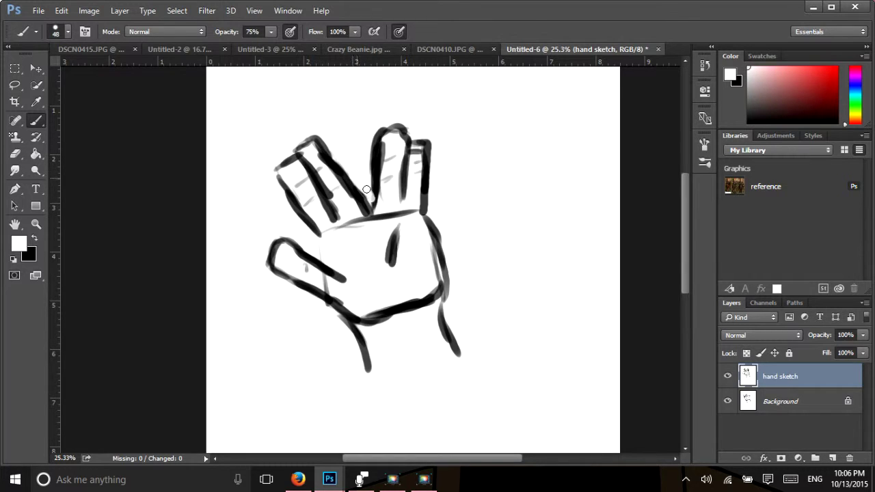
mouse_move(389, 145)
left_mouse_down()
mouse_move(383, 157)
mouse_move(381, 134)
mouse_move(399, 137)
mouse_move(383, 143)
mouse_move(377, 176)
mouse_move(380, 137)
mouse_move(394, 131)
mouse_move(404, 140)
mouse_move(400, 132)
mouse_move(390, 130)
mouse_move(405, 138)
mouse_move(401, 202)
mouse_move(423, 156)
mouse_move(423, 206)
mouse_move(394, 216)
mouse_move(436, 249)
mouse_move(434, 286)
mouse_move(437, 274)
mouse_move(386, 307)
mouse_move(413, 293)
mouse_move(362, 308)
mouse_move(317, 280)
mouse_move(340, 292)
left_mouse_up()
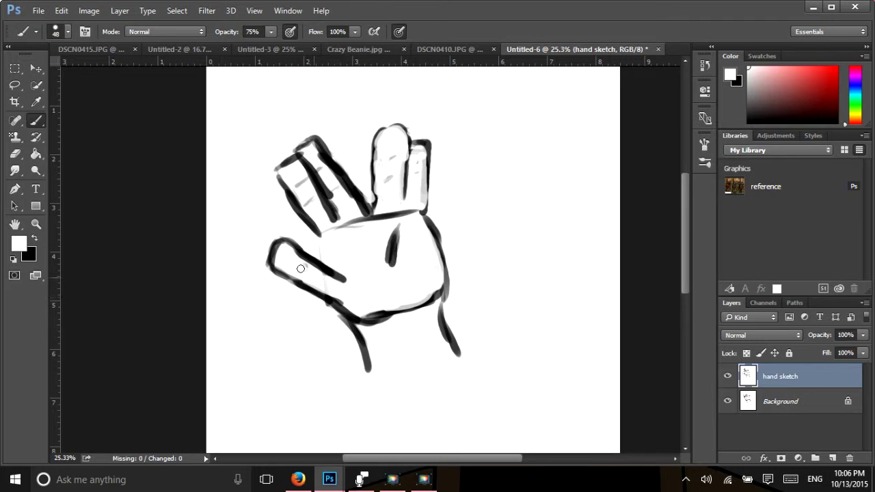
mouse_move(294, 181)
left_mouse_down()
mouse_move(313, 202)
mouse_move(278, 179)
mouse_move(310, 235)
left_mouse_up()
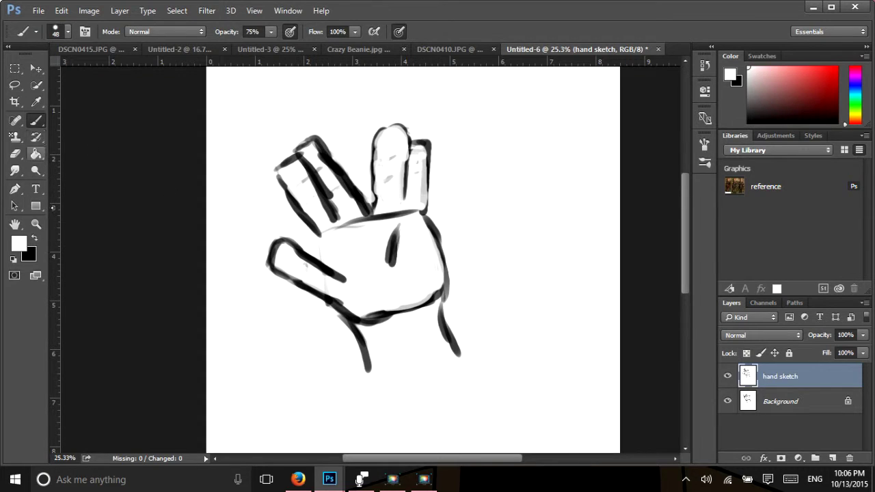
- Paint a black line joining the index finger to the thumb and round off the index and middle fingertips
key("x")
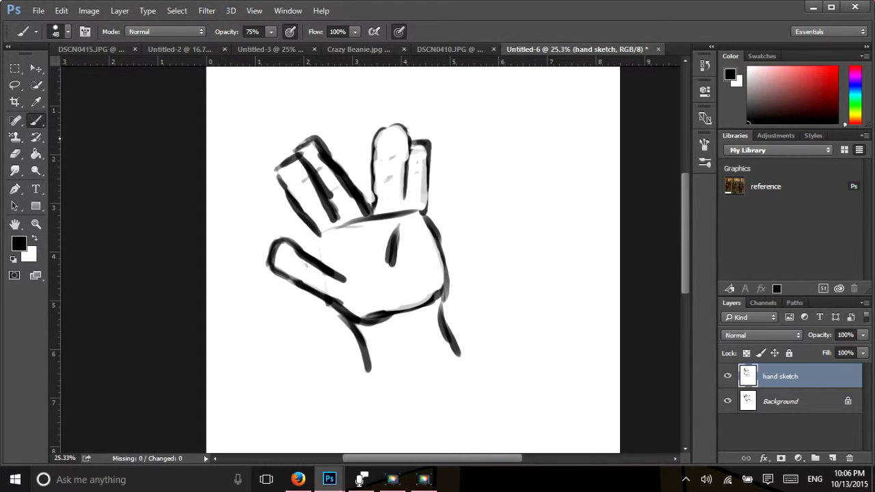
left_click_drag(310, 226, 325, 263)
mouse_move(283, 183)
left_mouse_down()
mouse_move(286, 159)
mouse_move(302, 156)
mouse_move(291, 155)
mouse_move(284, 173)
mouse_move(314, 136)
mouse_move(364, 202)
left_mouse_up()
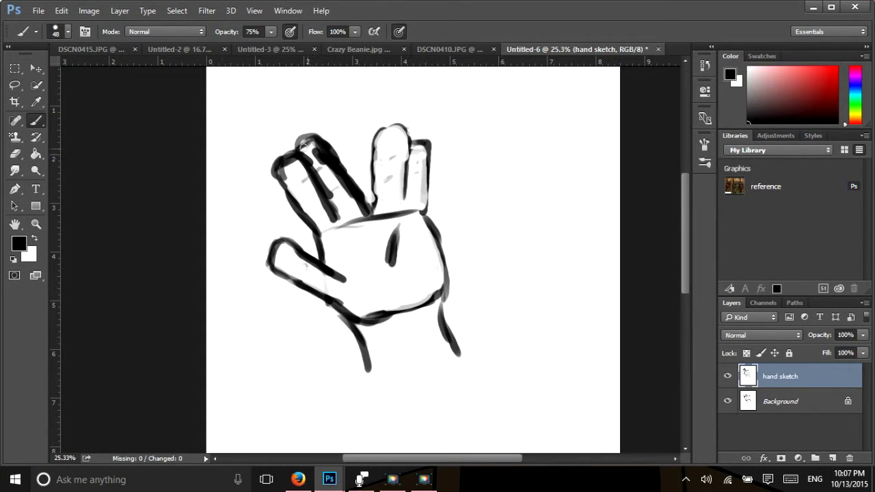
- Paint white inside the index and middle fingers and along the palm's lower edge to clean up the thick lines
left_click(34, 238)
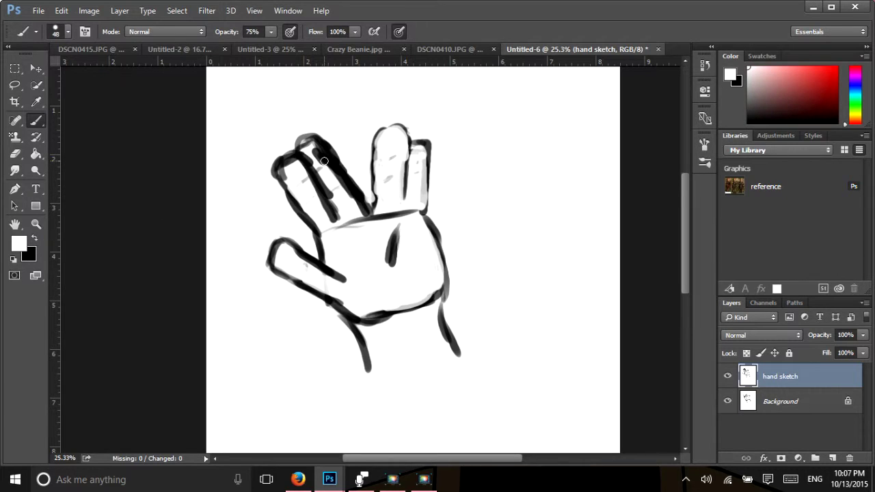
left_click_drag(324, 161, 313, 142)
left_click_drag(333, 161, 352, 198)
left_click_drag(325, 160, 311, 145)
mouse_move(291, 180)
left_mouse_down()
mouse_move(283, 168)
mouse_move(290, 162)
mouse_move(321, 171)
mouse_move(335, 202)
left_mouse_up()
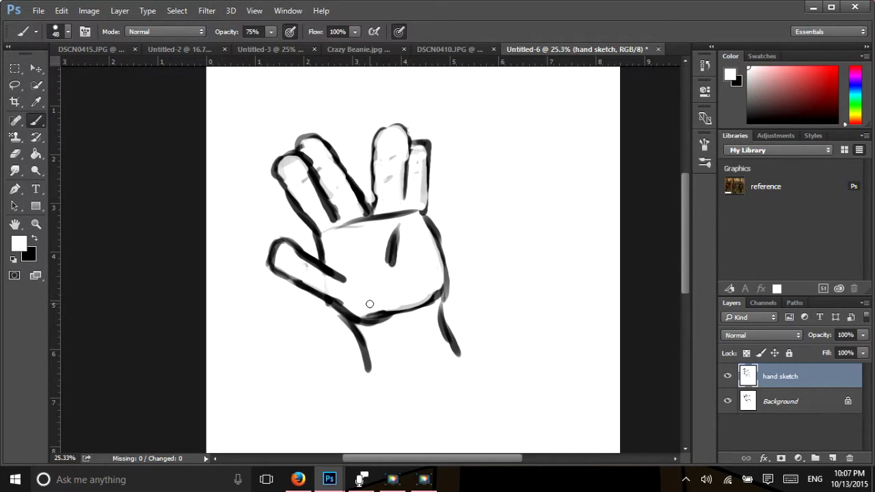
left_click_drag(371, 303, 424, 308)
- Create a new layer named "fist" and hide the hand sketch layer
key("ctrl+shift+n")
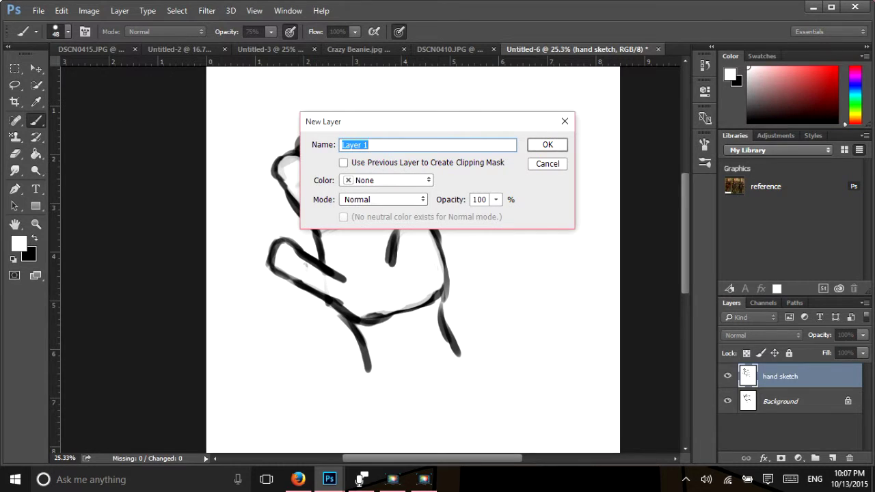
type("fist")
left_click(544, 147)
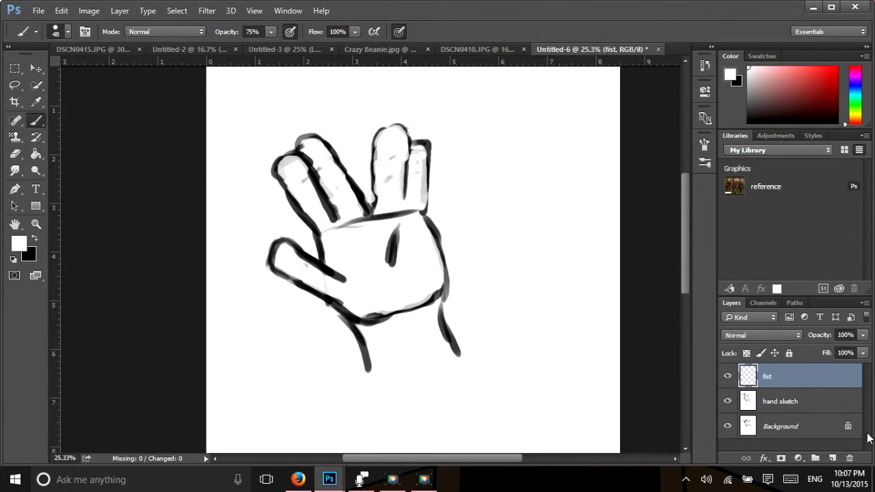
left_click(728, 402)
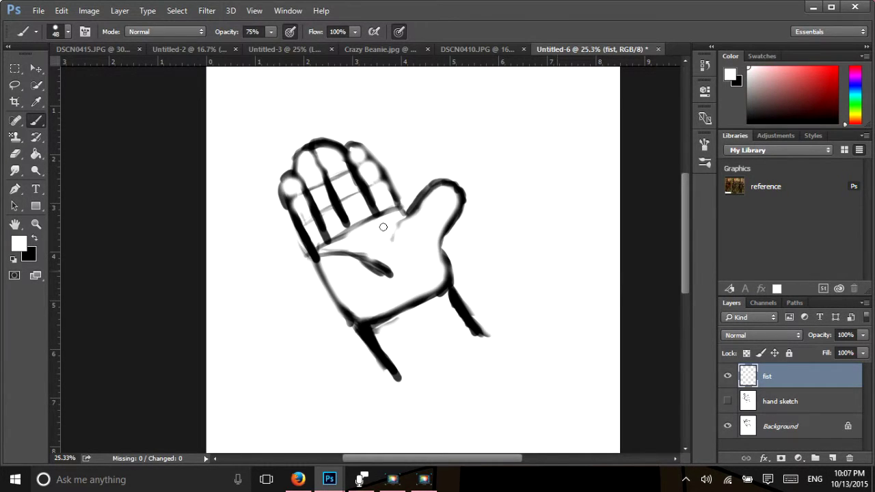
- Fill the fist layer with white and paint a tilted four-sided black block for the fist with the Brush
left_click(37, 154)
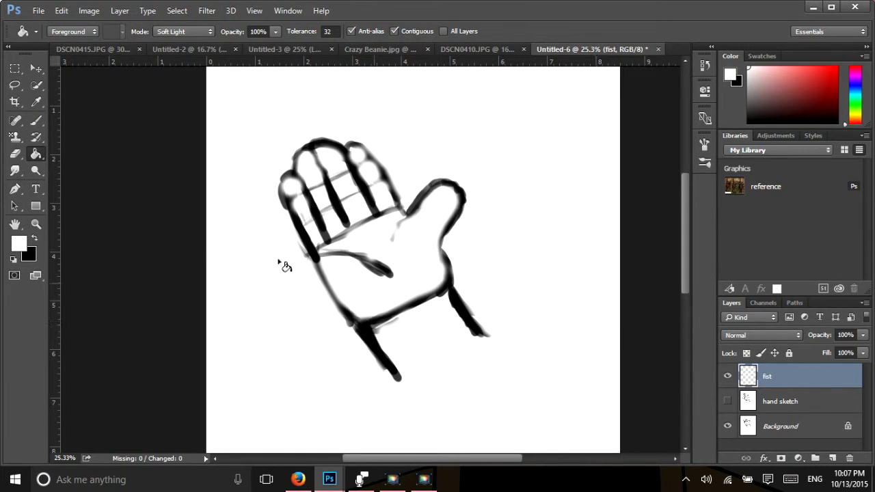
left_click(354, 171)
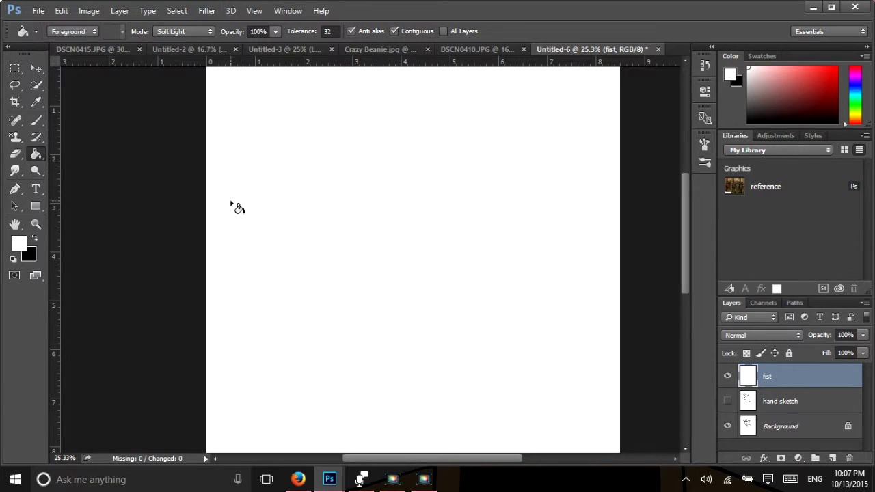
key("b")
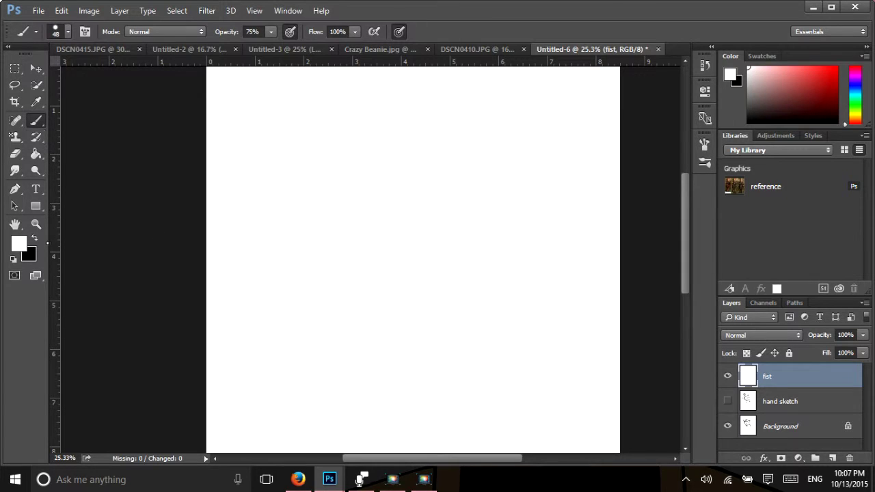
key("x")
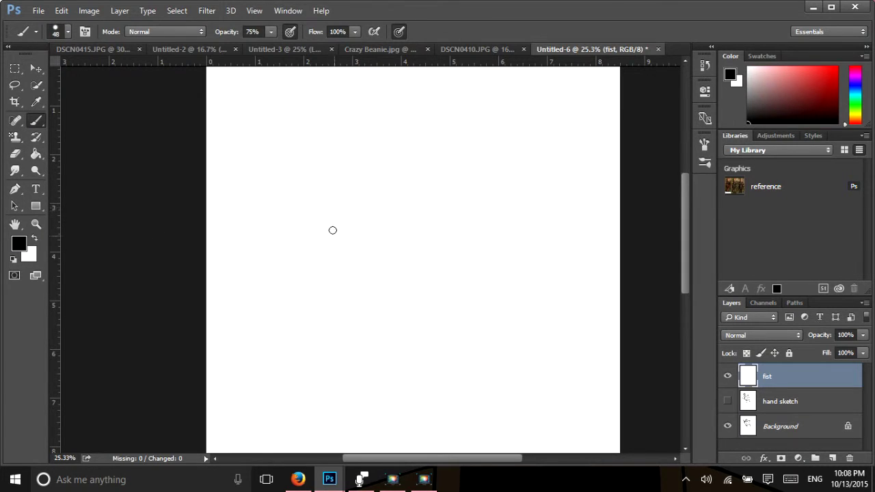
mouse_move(333, 230)
left_mouse_down()
mouse_move(352, 287)
mouse_move(324, 191)
mouse_move(355, 160)
mouse_move(418, 133)
left_mouse_up()
left_click_drag(349, 166, 427, 130)
mouse_move(366, 156)
left_mouse_down()
mouse_move(451, 201)
mouse_move(440, 148)
mouse_move(470, 268)
left_mouse_up()
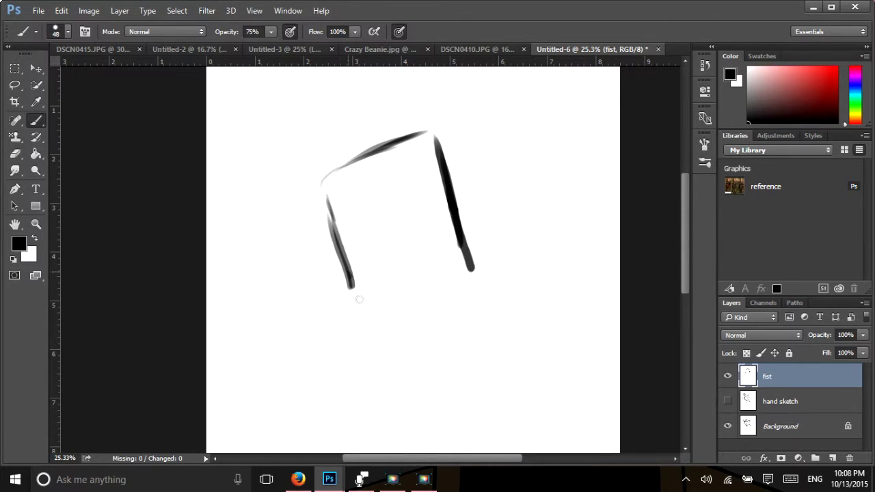
left_click_drag(350, 287, 361, 312)
left_click_drag(370, 317, 470, 284)
left_click_drag(402, 315, 472, 285)
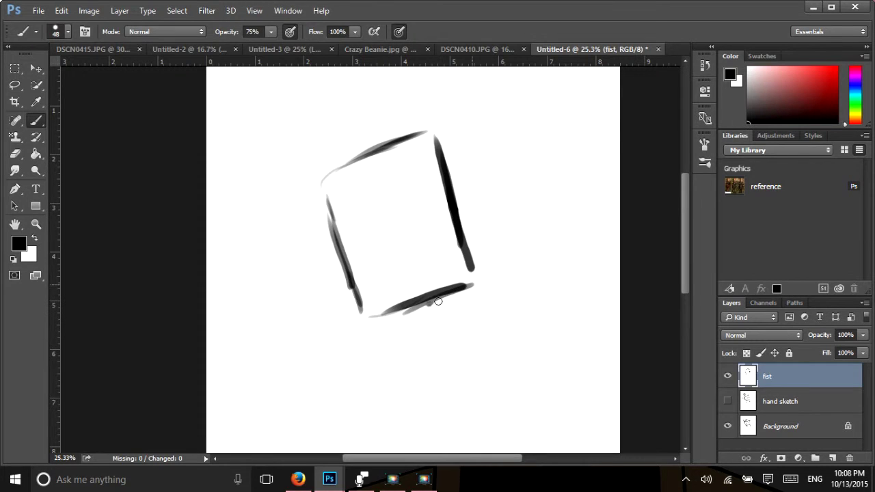
left_click_drag(426, 305, 491, 279)
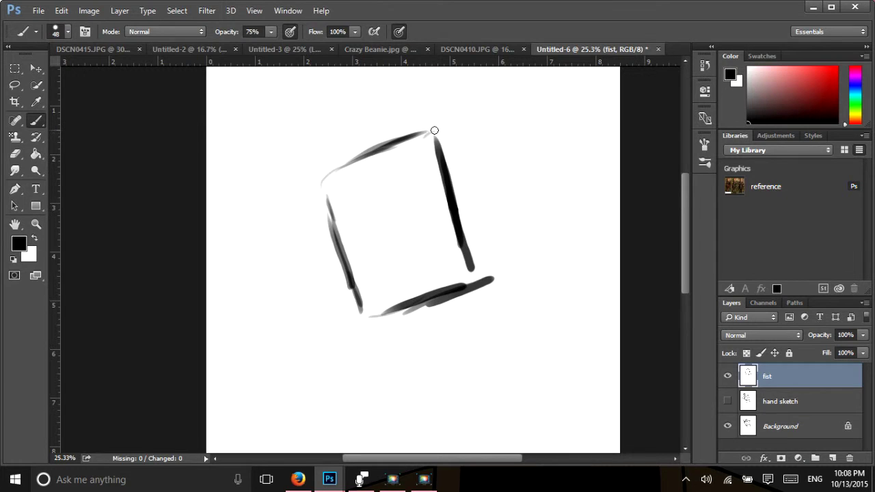
- Paint a black knuckle fold line down the middle of the block and a narrower strip beside it for the folded fingertips
mouse_move(429, 132)
left_mouse_down()
mouse_move(389, 149)
mouse_move(428, 131)
mouse_move(400, 153)
mouse_move(430, 134)
mouse_move(394, 154)
mouse_move(400, 216)
left_mouse_up()
left_click_drag(389, 170, 405, 235)
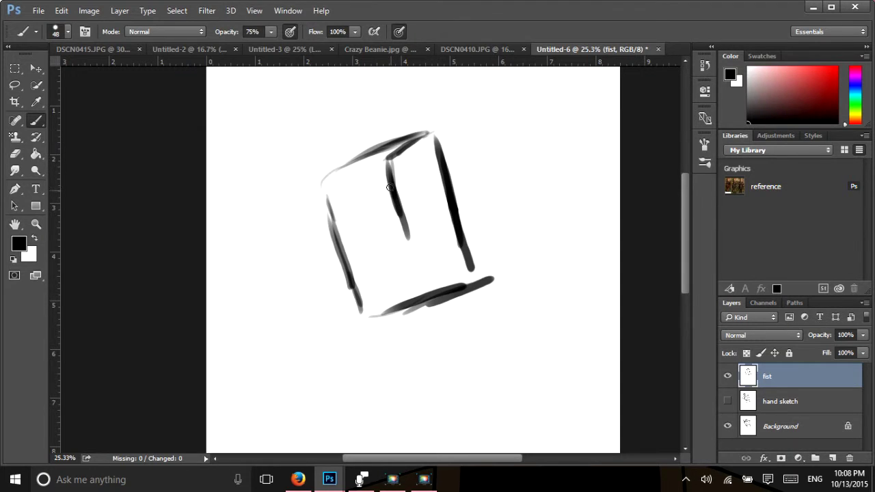
left_click_drag(391, 186, 410, 262)
left_click_drag(395, 203, 420, 280)
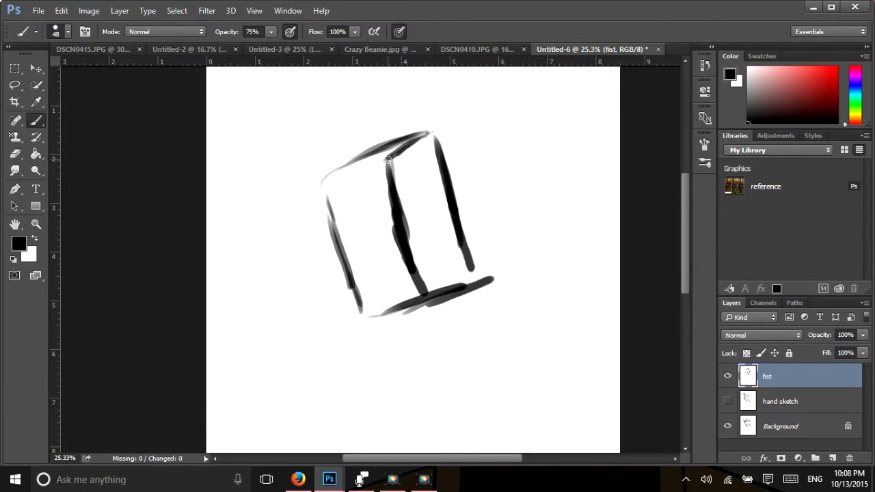
mouse_move(393, 160)
left_mouse_down()
mouse_move(355, 176)
mouse_move(370, 168)
mouse_move(354, 185)
mouse_move(372, 254)
mouse_move(367, 247)
mouse_move(385, 296)
mouse_move(425, 287)
left_mouse_up()
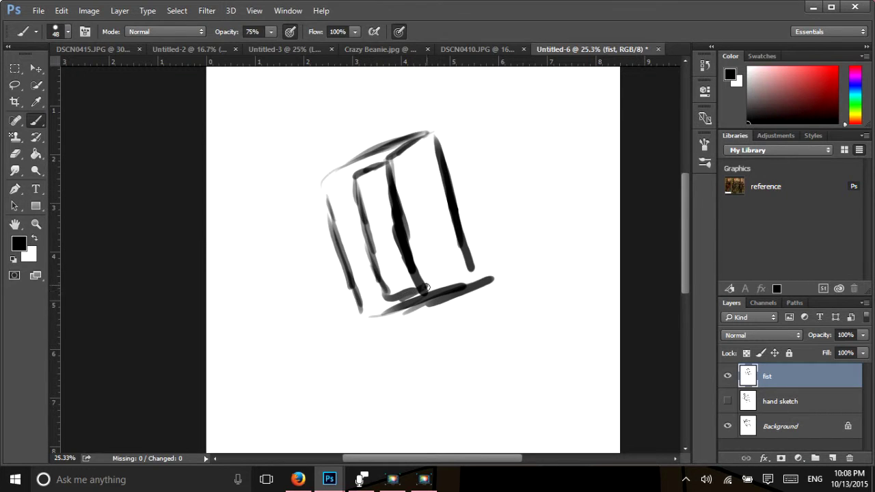
- Paint a black block for the thumb lying across the upper end of the fist
left_click(326, 168)
mouse_move(320, 166)
left_mouse_down()
mouse_move(418, 129)
mouse_move(409, 111)
mouse_move(384, 116)
mouse_move(403, 111)
mouse_move(320, 145)
mouse_move(372, 121)
mouse_move(320, 131)
mouse_move(346, 123)
left_mouse_up()
left_click_drag(347, 158, 319, 174)
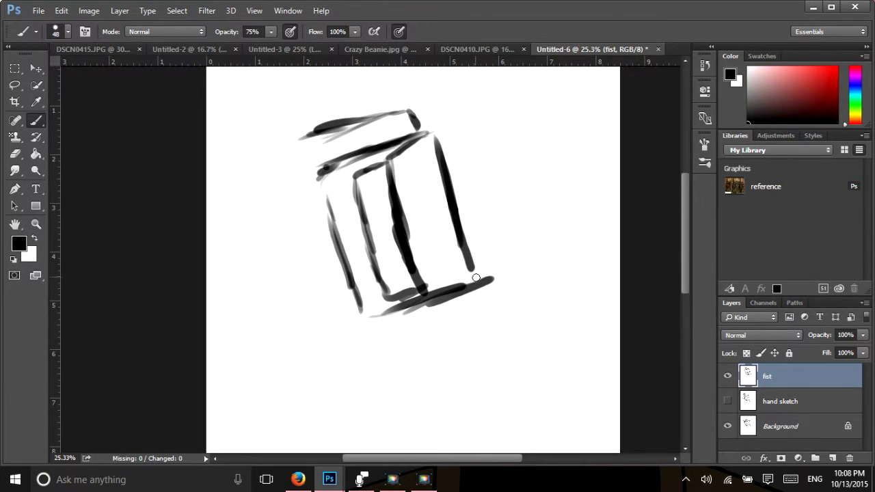
- Extend the palm's lower edge toward the arm and paint the line curving from the thumb down into the wrist
mouse_move(443, 303)
left_mouse_down()
mouse_move(359, 312)
mouse_move(336, 325)
mouse_move(347, 315)
mouse_move(304, 323)
left_mouse_up()
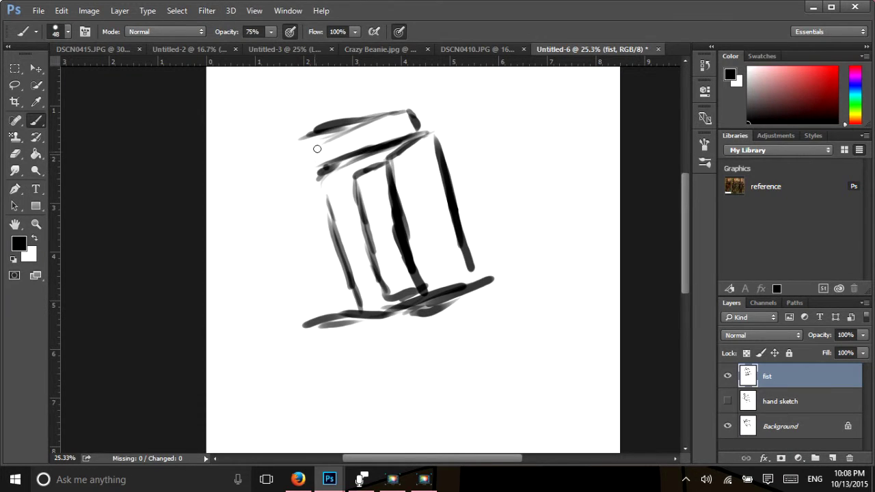
mouse_move(311, 136)
left_mouse_down()
mouse_move(284, 170)
mouse_move(294, 152)
mouse_move(277, 222)
left_mouse_up()
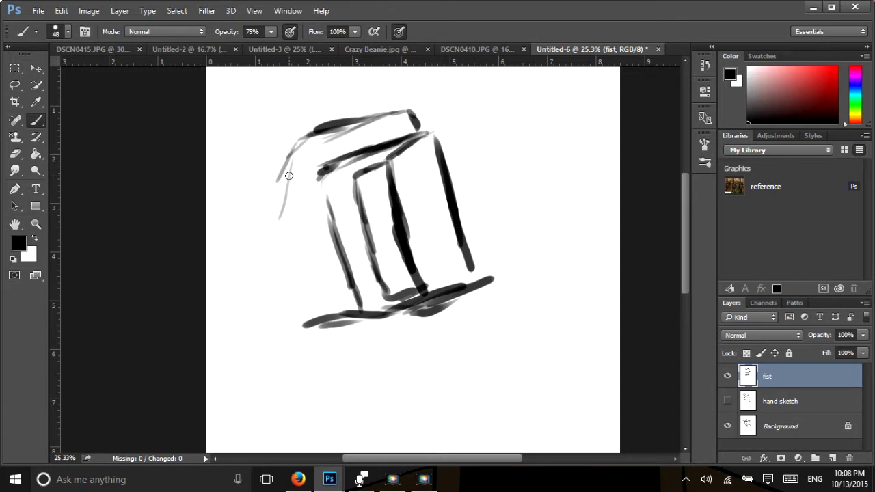
left_click_drag(289, 176, 261, 241)
left_click_drag(347, 312, 299, 315)
left_click_drag(270, 226, 242, 237)
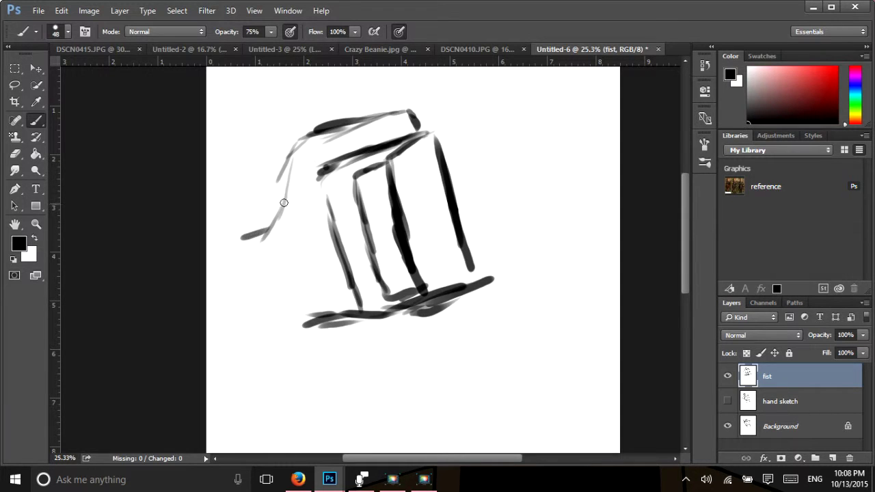
left_click_drag(285, 203, 253, 235)
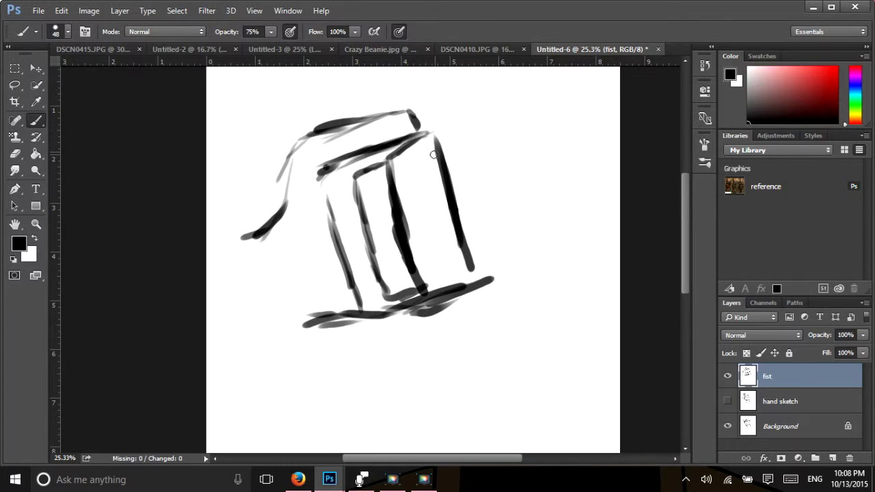
- Paint slanted black lines dividing the block into four fingers and round off the folded fingertips
left_click_drag(437, 159, 374, 211)
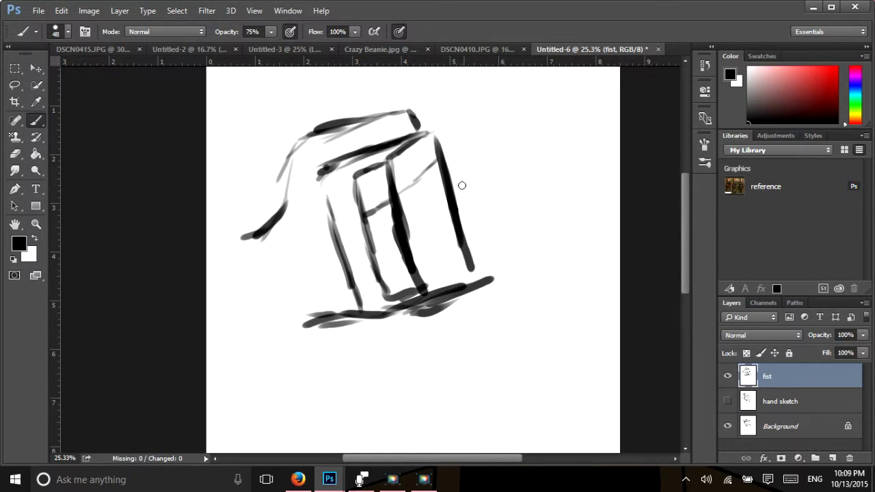
left_click_drag(448, 192, 376, 249)
mouse_move(454, 225)
left_mouse_down()
mouse_move(371, 281)
mouse_move(403, 272)
mouse_move(402, 262)
mouse_move(381, 287)
mouse_move(390, 295)
mouse_move(420, 292)
mouse_move(401, 259)
mouse_move(393, 269)
mouse_move(372, 253)
mouse_move(390, 240)
mouse_move(377, 247)
mouse_move(364, 232)
mouse_move(367, 215)
mouse_move(390, 204)
mouse_move(365, 212)
mouse_move(355, 186)
mouse_move(364, 170)
mouse_move(393, 163)
left_mouse_up()
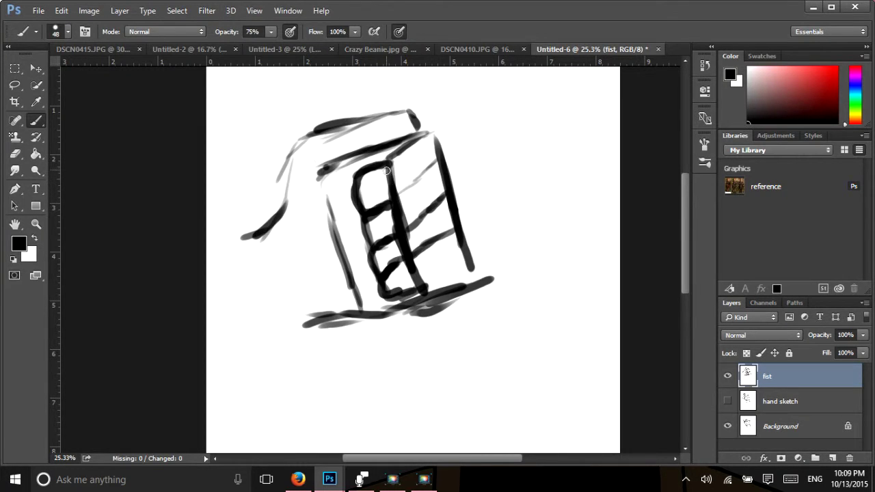
left_click_drag(395, 166, 400, 181)
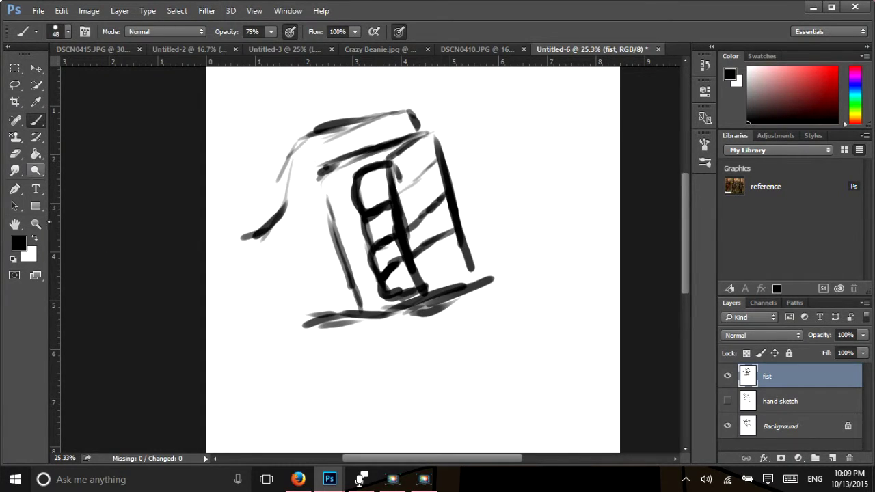
- Raise the Brush opacity to 100% and paint white over the upper end of the fold line
key("x")
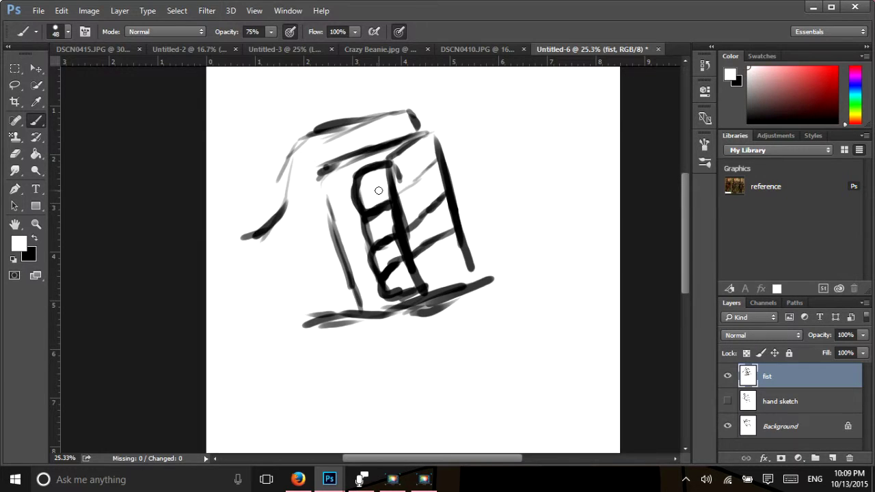
left_click_drag(389, 186, 397, 176)
left_click(271, 31)
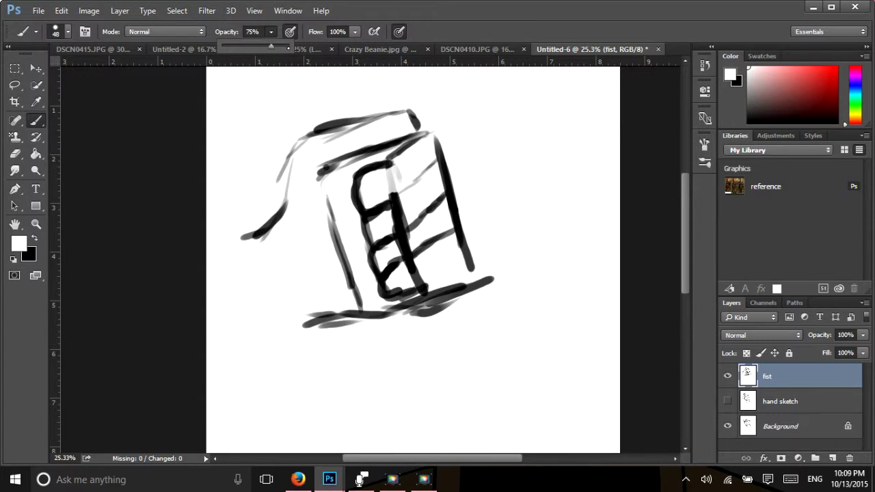
left_click_drag(271, 46, 290, 47)
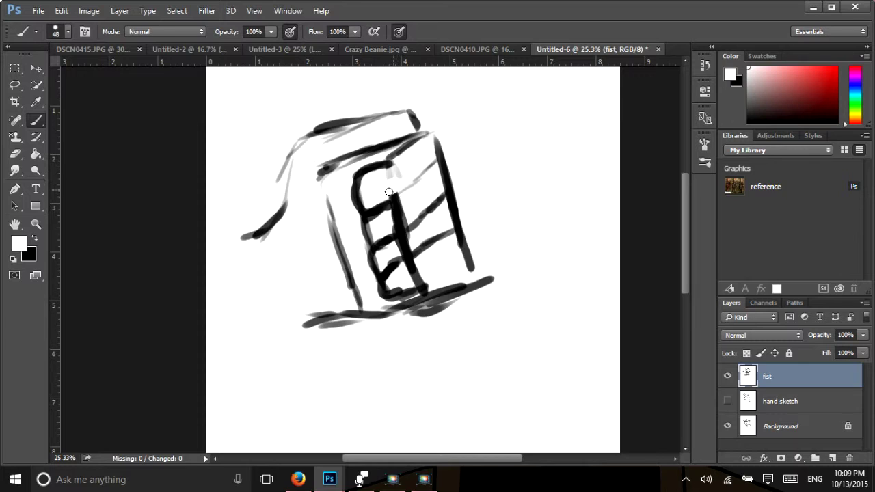
left_click_drag(387, 175, 403, 169)
left_click(15, 171)
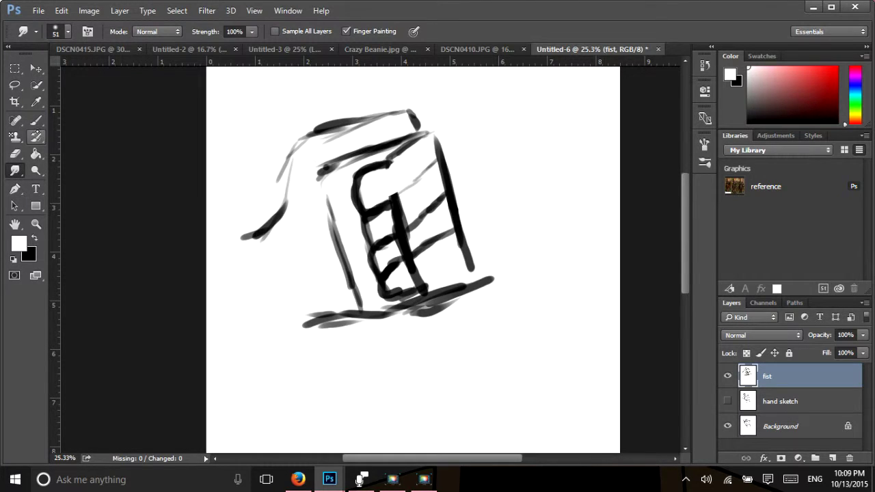
left_click(36, 120)
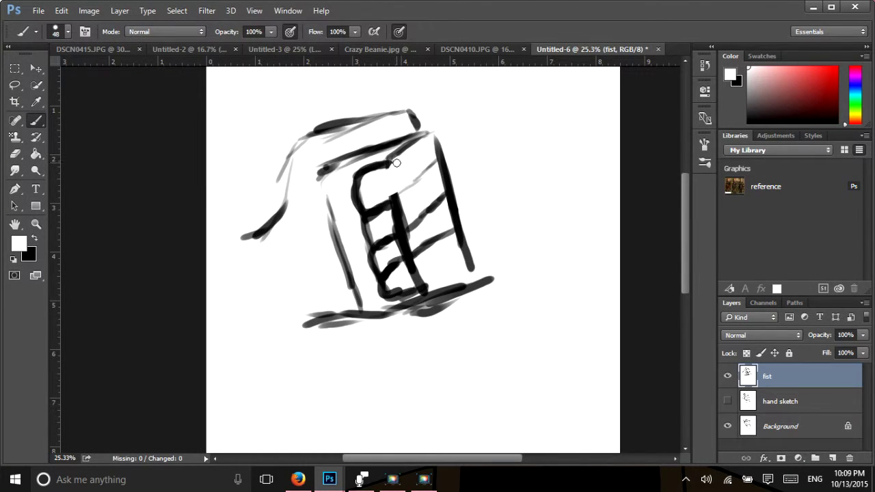
- Paint short curved black segments for each finger's fold along the middle line
key("x")
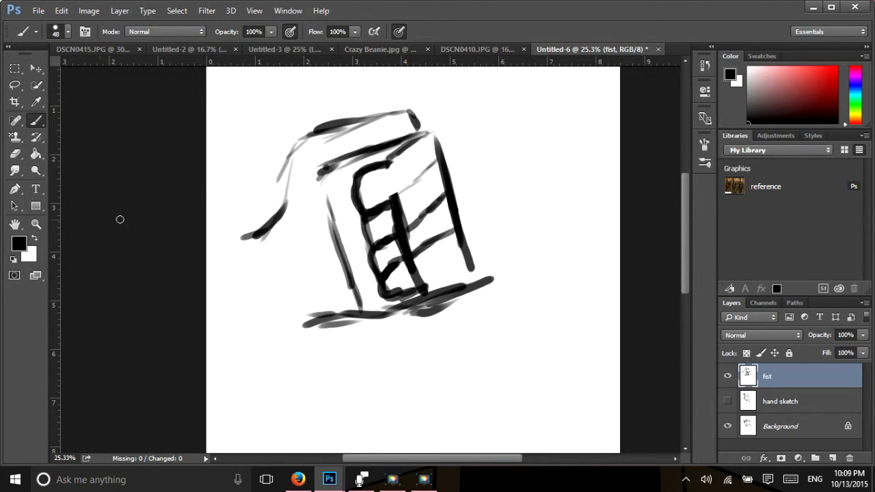
mouse_move(402, 154)
left_mouse_down()
mouse_move(403, 211)
mouse_move(408, 223)
mouse_move(403, 194)
mouse_move(437, 293)
left_mouse_up()
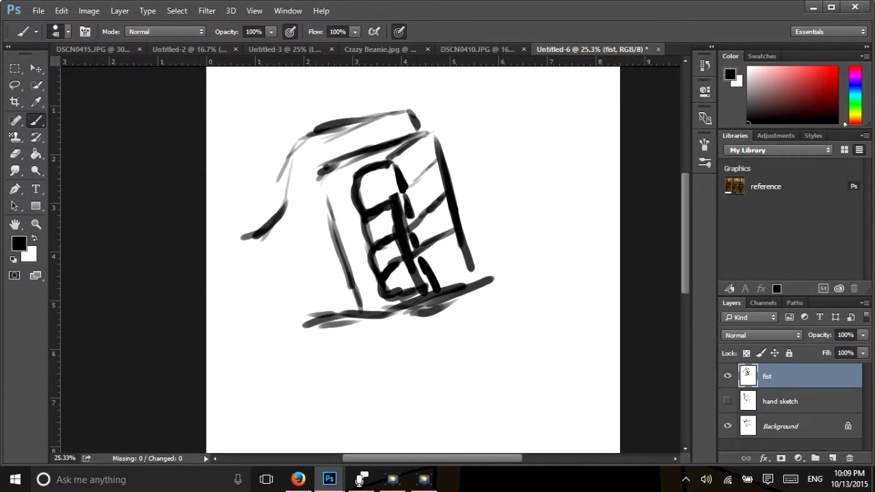
left_click_drag(397, 204, 398, 209)
left_click(393, 207)
- Paint white over the straight middle fold line and the overshooting end of the fist's lower edge
key("x")
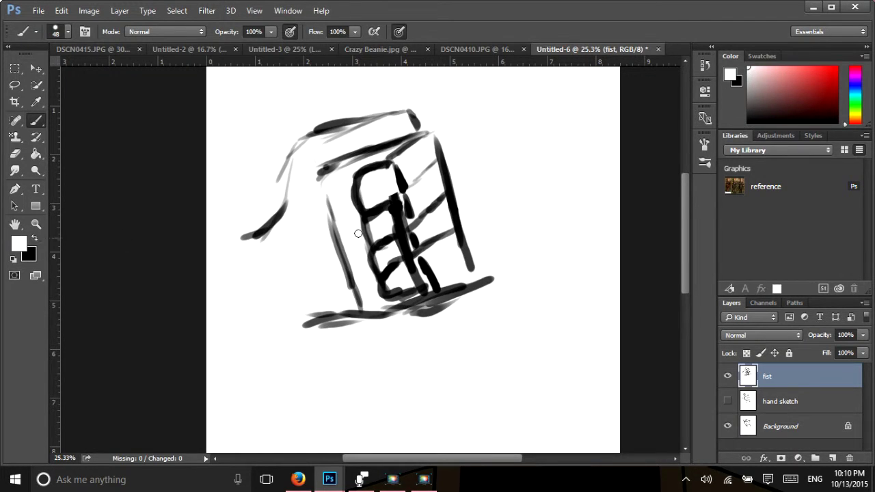
mouse_move(389, 206)
left_mouse_down()
mouse_move(401, 215)
mouse_move(391, 227)
mouse_move(403, 243)
mouse_move(395, 251)
mouse_move(405, 250)
mouse_move(417, 282)
left_mouse_up()
mouse_move(498, 270)
left_mouse_down()
mouse_move(483, 263)
mouse_move(473, 293)
mouse_move(418, 322)
left_mouse_up()
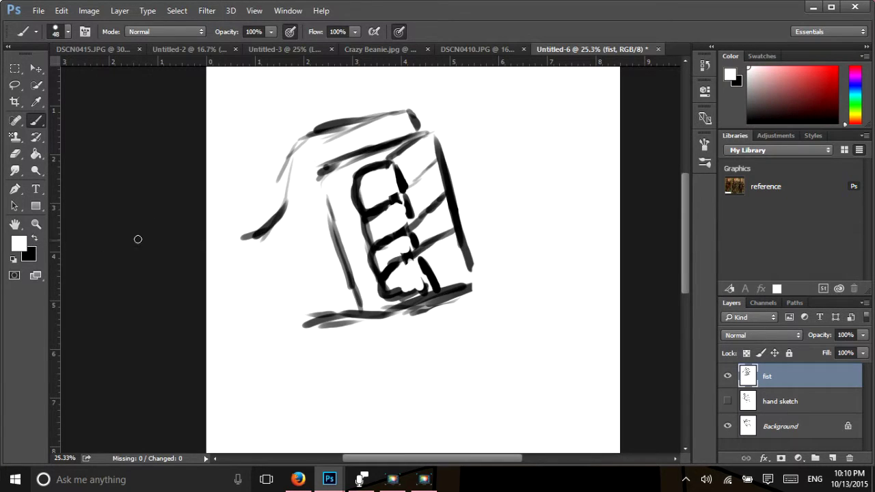
- Paint a thick black contour under the thumb and rounded knuckle bumps around the fist's outer edge
key("x")
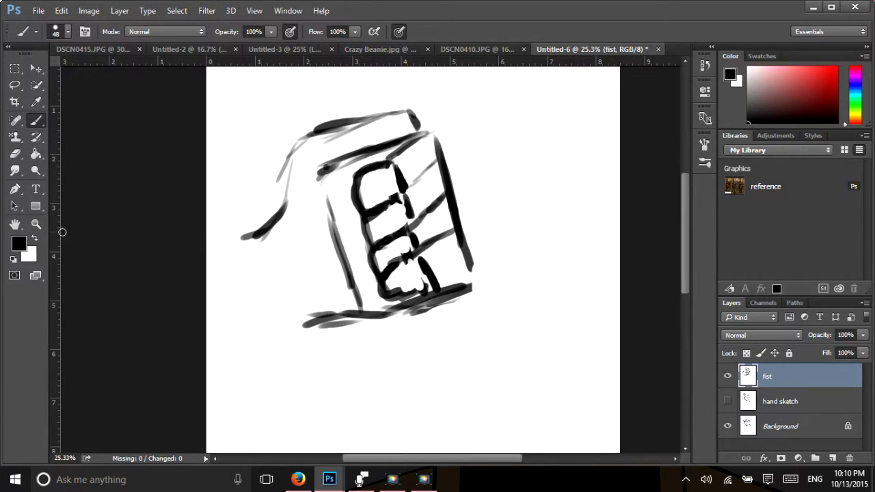
mouse_move(341, 157)
left_mouse_down()
mouse_move(320, 192)
mouse_move(333, 167)
mouse_move(414, 130)
mouse_move(398, 135)
mouse_move(430, 132)
mouse_move(390, 167)
left_mouse_up()
mouse_move(413, 141)
left_mouse_down()
mouse_move(436, 150)
mouse_move(427, 135)
mouse_move(429, 158)
mouse_move(442, 147)
mouse_move(435, 166)
mouse_move(442, 155)
mouse_move(451, 168)
mouse_move(449, 161)
mouse_move(450, 191)
mouse_move(451, 161)
mouse_move(476, 253)
mouse_move(456, 275)
mouse_move(463, 268)
mouse_move(421, 287)
left_mouse_up()
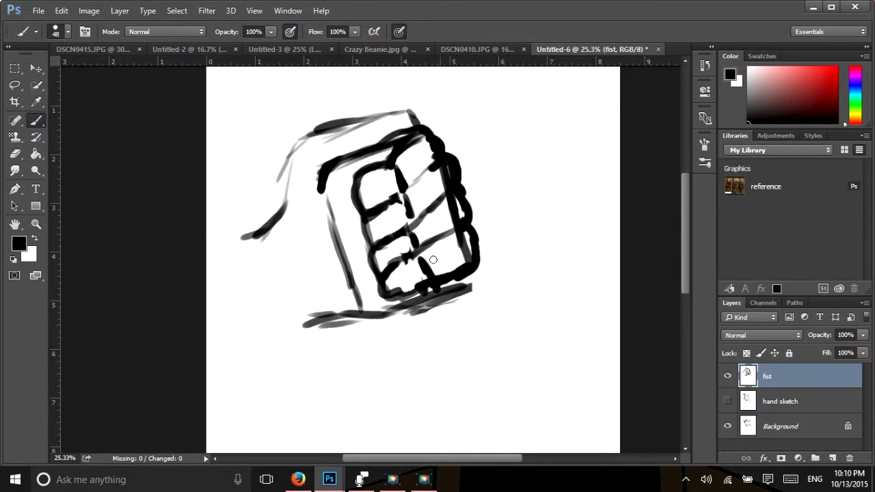
- Paint white inside the four knuckles to remove the straight construction edge and thin the outline
key("x")
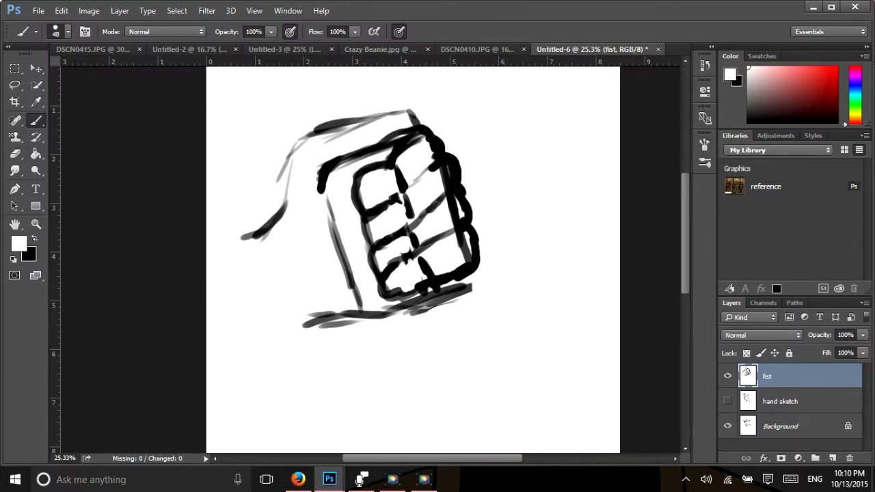
mouse_move(458, 253)
left_mouse_down()
mouse_move(457, 237)
mouse_move(443, 272)
mouse_move(469, 256)
mouse_move(458, 233)
mouse_move(438, 221)
mouse_move(457, 216)
mouse_move(445, 208)
mouse_move(455, 204)
mouse_move(459, 213)
left_mouse_up()
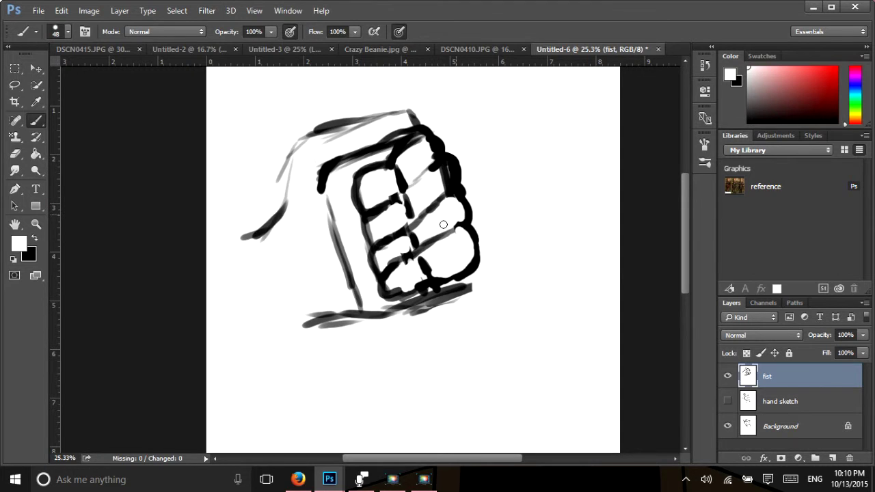
mouse_move(431, 168)
left_mouse_down()
mouse_move(441, 176)
mouse_move(450, 170)
mouse_move(422, 162)
mouse_move(432, 149)
mouse_move(425, 138)
mouse_move(436, 147)
mouse_move(416, 146)
left_mouse_up()
mouse_move(456, 186)
left_mouse_down()
mouse_move(450, 176)
mouse_move(455, 232)
left_mouse_up()
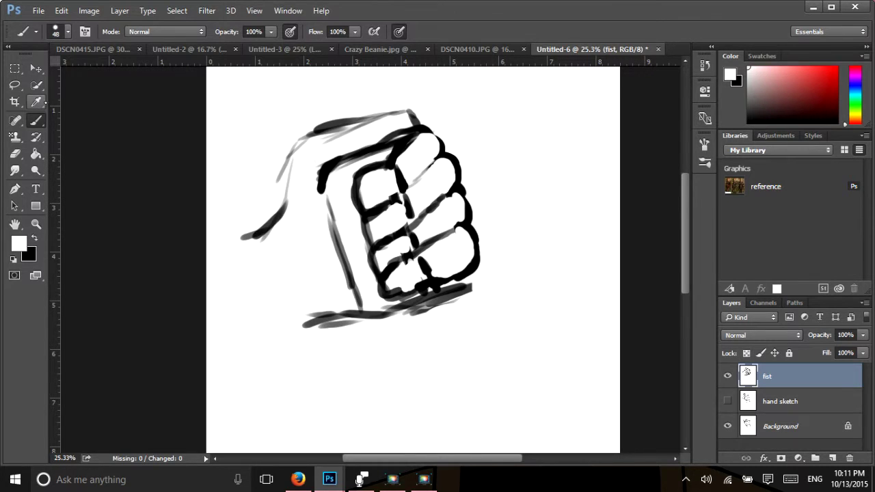
- Paint a thick black contour around the thumb and its tip, and add dark strokes beneath the thumb's base
key("x")
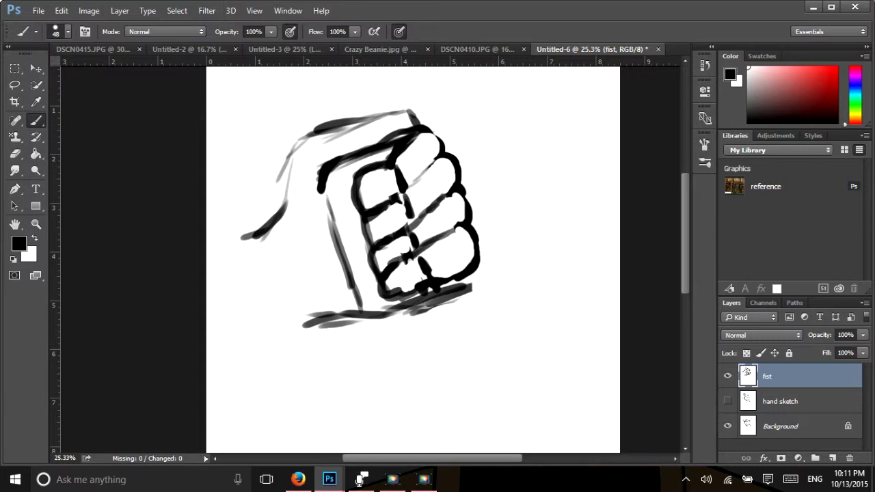
mouse_move(288, 180)
left_mouse_down()
mouse_move(302, 138)
mouse_move(294, 148)
mouse_move(343, 121)
mouse_move(317, 132)
mouse_move(334, 125)
mouse_move(388, 113)
mouse_move(400, 98)
mouse_move(402, 130)
mouse_move(337, 154)
mouse_move(321, 173)
mouse_move(367, 146)
mouse_move(344, 196)
mouse_move(354, 156)
mouse_move(326, 202)
left_mouse_up()
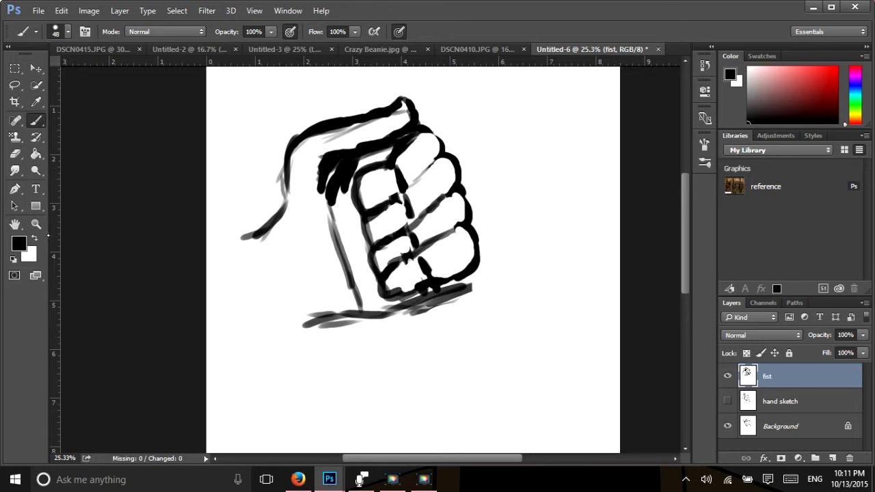
- Trim the dark strokes beneath the base of the fist's thumb by painting white over their upper and outer edges
mouse_move(334, 176)
left_mouse_down()
mouse_move(357, 133)
mouse_move(325, 156)
mouse_move(314, 147)
mouse_move(357, 132)
mouse_move(321, 157)
mouse_move(341, 145)
mouse_move(325, 164)
mouse_move(355, 166)
left_mouse_up()
key("x")
mouse_move(383, 131)
left_mouse_down()
mouse_move(345, 153)
mouse_move(353, 145)
left_mouse_up()
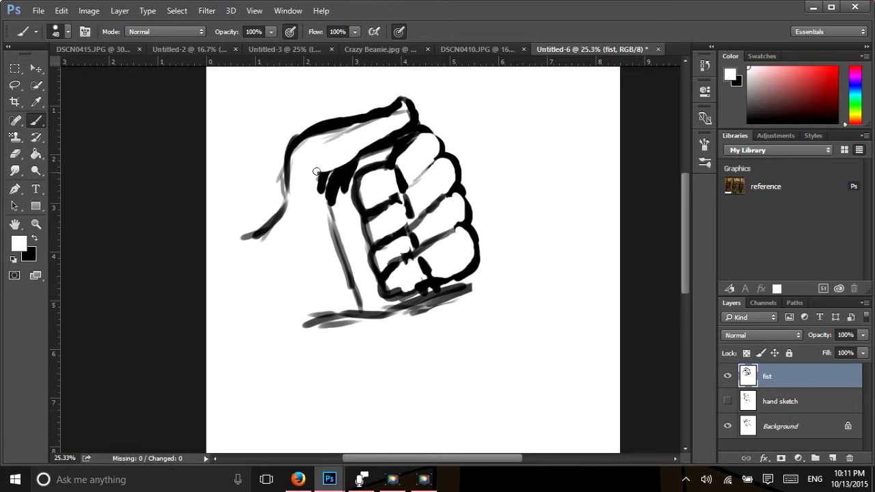
left_click_drag(316, 171, 316, 178)
- Hide the fist layer and show the hand sketch layer
left_click(726, 377)
left_click(727, 378)
left_click(728, 403)
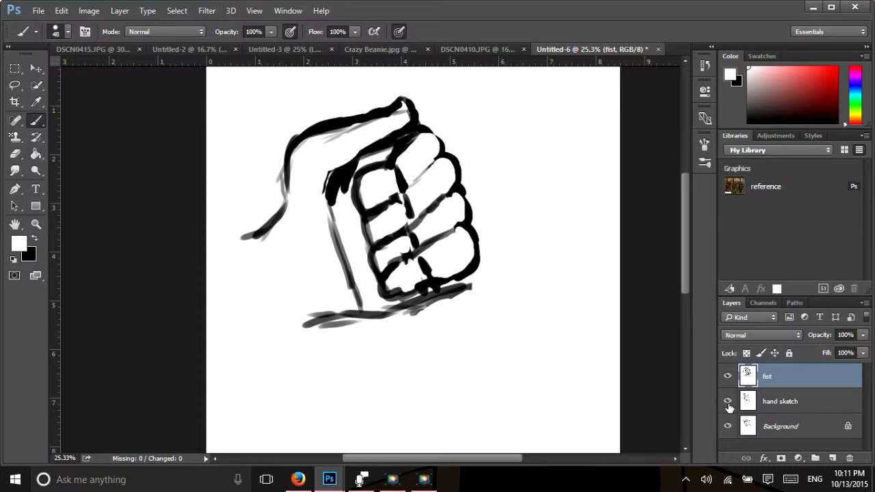
left_click(727, 376)
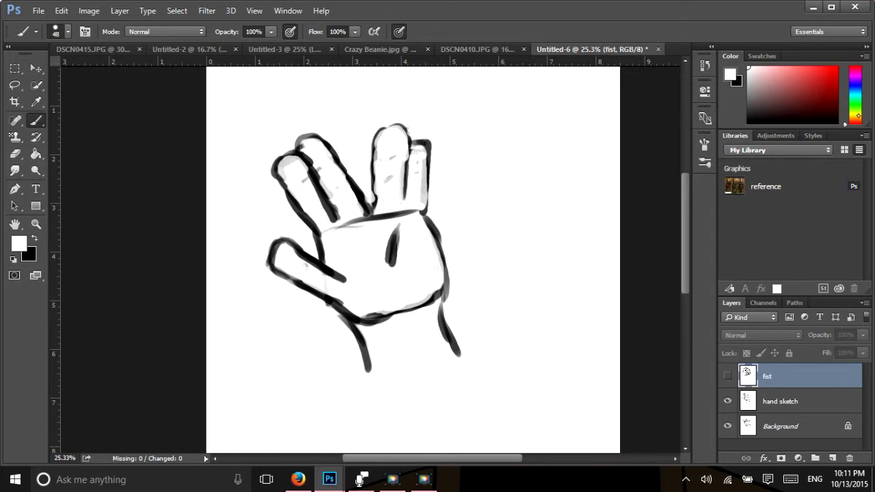
- Fill the four fingers of the open hand with a dark golden brown on the hand sketch layer
left_click(855, 115)
left_click_drag(862, 120, 855, 115)
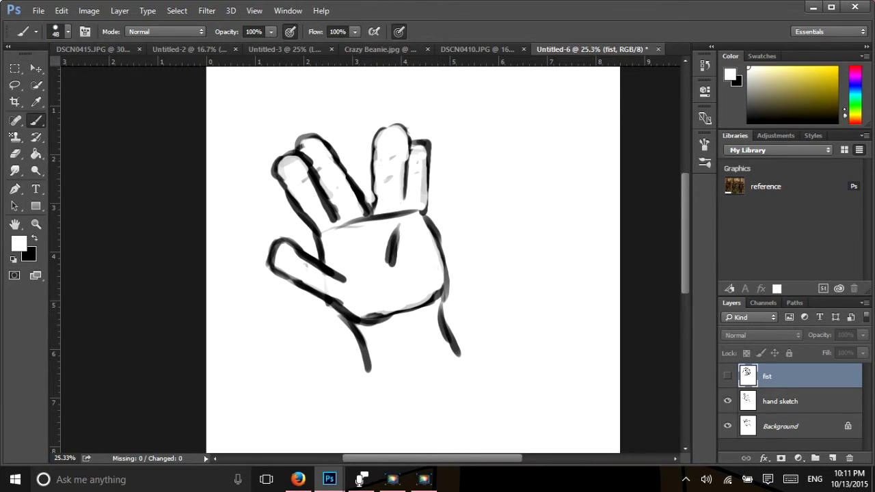
left_click_drag(853, 113, 855, 118)
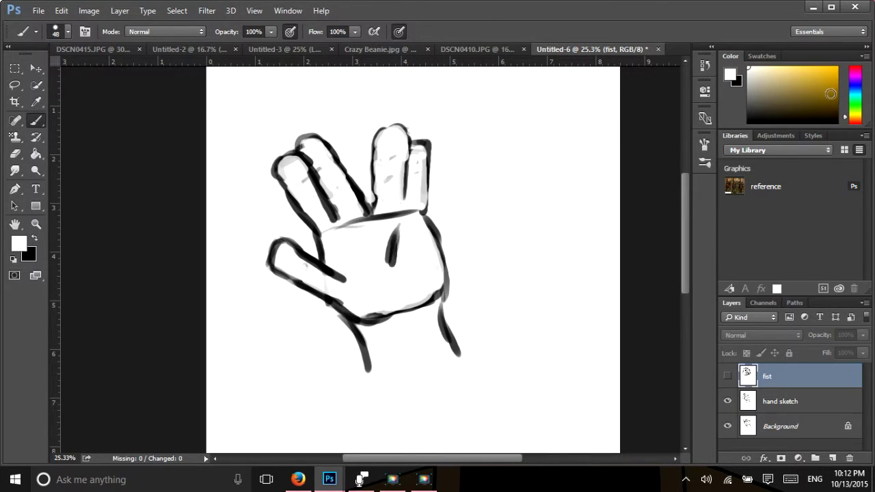
left_click(823, 106)
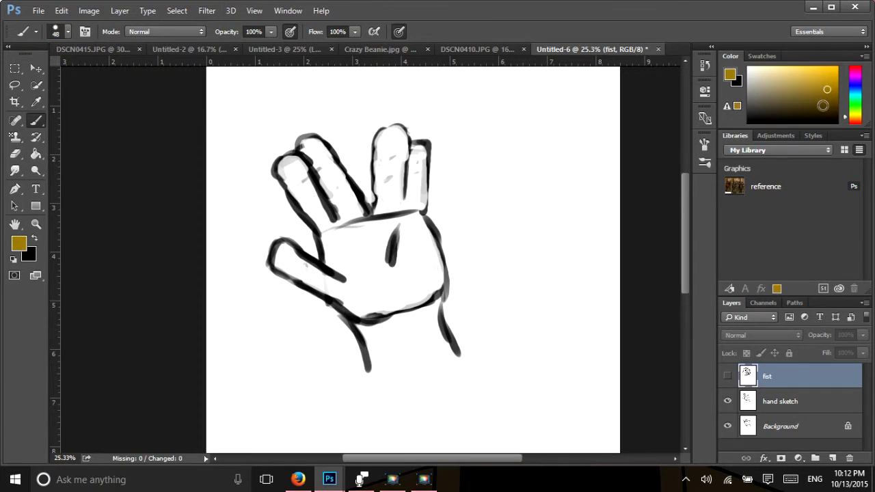
left_click_drag(824, 105, 824, 105)
left_click(791, 406)
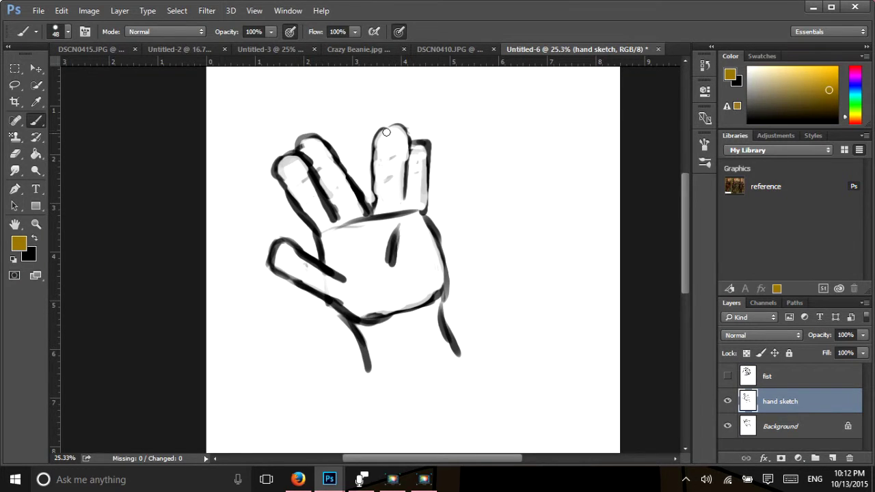
mouse_move(385, 136)
left_mouse_down()
mouse_move(378, 156)
mouse_move(394, 133)
mouse_move(395, 167)
mouse_move(391, 181)
mouse_move(393, 136)
mouse_move(386, 165)
mouse_move(383, 144)
mouse_move(378, 190)
mouse_move(383, 184)
mouse_move(391, 198)
mouse_move(393, 185)
mouse_move(393, 202)
mouse_move(399, 161)
mouse_move(397, 130)
mouse_move(381, 144)
mouse_move(383, 211)
mouse_move(409, 208)
mouse_move(422, 148)
mouse_move(417, 192)
mouse_move(401, 182)
mouse_move(400, 158)
mouse_move(405, 147)
mouse_move(404, 206)
left_mouse_up()
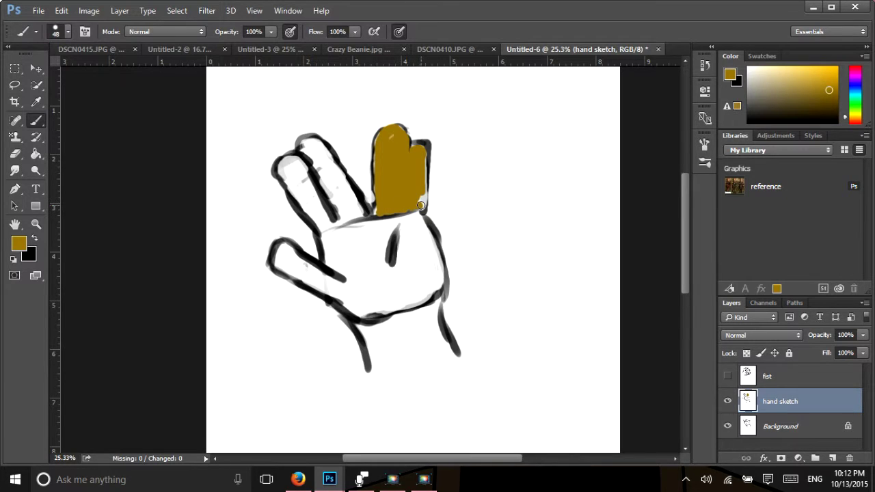
mouse_move(421, 206)
left_mouse_down()
mouse_move(415, 146)
mouse_move(426, 161)
mouse_move(422, 196)
left_mouse_up()
mouse_move(298, 164)
left_mouse_down()
mouse_move(283, 158)
mouse_move(286, 179)
mouse_move(282, 168)
mouse_move(289, 188)
mouse_move(294, 171)
mouse_move(318, 190)
mouse_move(330, 210)
mouse_move(316, 215)
left_mouse_up()
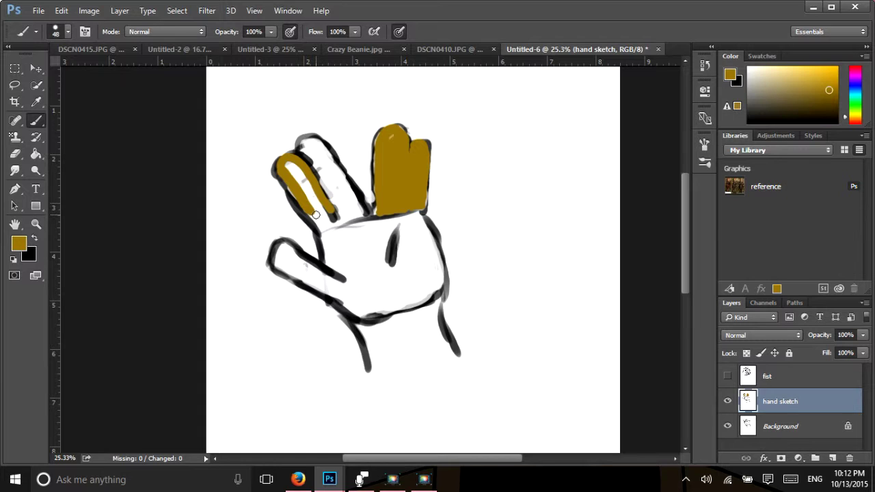
left_click_drag(290, 163, 313, 217)
mouse_move(287, 174)
left_mouse_down()
mouse_move(323, 222)
mouse_move(293, 169)
mouse_move(320, 206)
mouse_move(292, 165)
mouse_move(324, 235)
mouse_move(316, 194)
mouse_move(333, 222)
mouse_move(341, 212)
mouse_move(303, 149)
mouse_move(318, 150)
mouse_move(310, 153)
mouse_move(320, 162)
mouse_move(319, 142)
mouse_move(324, 152)
mouse_move(312, 142)
mouse_move(344, 179)
mouse_move(319, 160)
mouse_move(346, 204)
mouse_move(338, 195)
mouse_move(347, 188)
mouse_move(358, 209)
mouse_move(343, 183)
mouse_move(353, 200)
mouse_move(342, 205)
mouse_move(345, 220)
mouse_move(361, 216)
mouse_move(338, 221)
mouse_move(312, 208)
mouse_move(308, 176)
left_mouse_up()
- Fill the palm, thumb and wrist with the same golden brown, enlarging the brush to 88 px
mouse_move(336, 240)
left_mouse_down()
mouse_move(333, 263)
mouse_move(333, 239)
mouse_move(374, 224)
mouse_move(336, 233)
mouse_move(327, 236)
mouse_move(411, 220)
mouse_move(421, 223)
mouse_move(424, 230)
mouse_move(411, 227)
mouse_move(431, 261)
mouse_move(431, 242)
mouse_move(435, 272)
mouse_move(418, 223)
mouse_move(433, 269)
mouse_move(419, 231)
left_mouse_up()
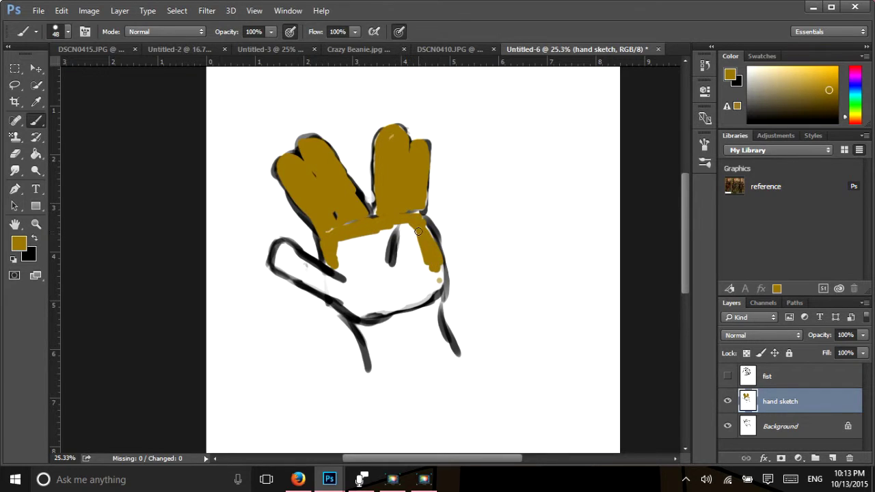
mouse_move(436, 277)
left_mouse_down()
mouse_move(441, 290)
mouse_move(423, 301)
left_mouse_up()
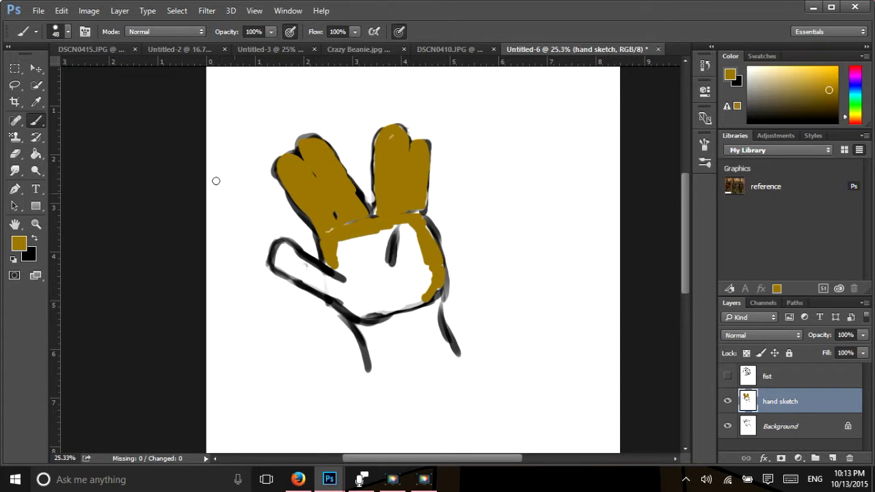
left_click(67, 32)
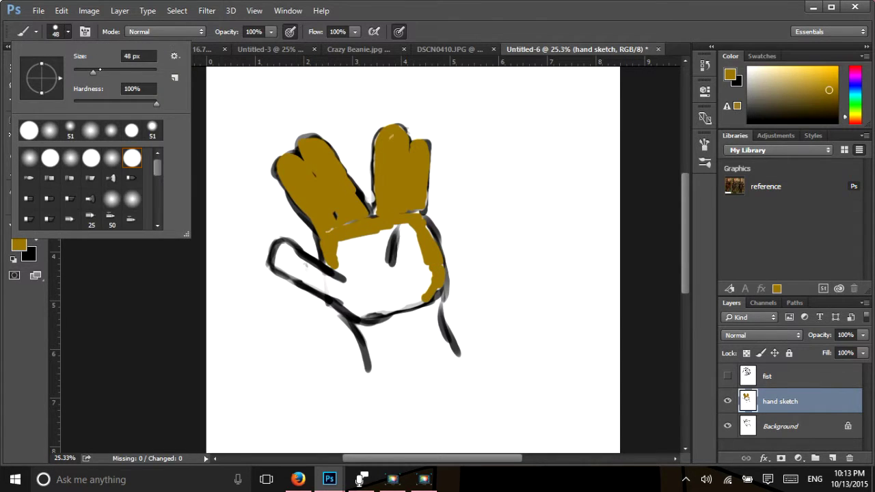
type("66")
key("Return")
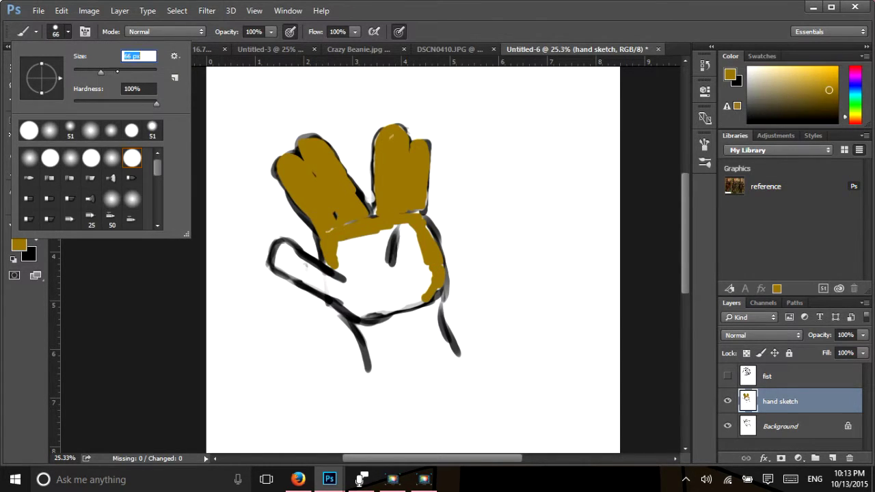
left_click_drag(104, 72, 111, 73)
mouse_move(354, 264)
left_mouse_down()
mouse_move(342, 259)
mouse_move(361, 276)
mouse_move(350, 255)
mouse_move(357, 268)
mouse_move(372, 248)
mouse_move(389, 274)
mouse_move(405, 239)
mouse_move(419, 248)
mouse_move(417, 227)
mouse_move(427, 260)
left_mouse_up()
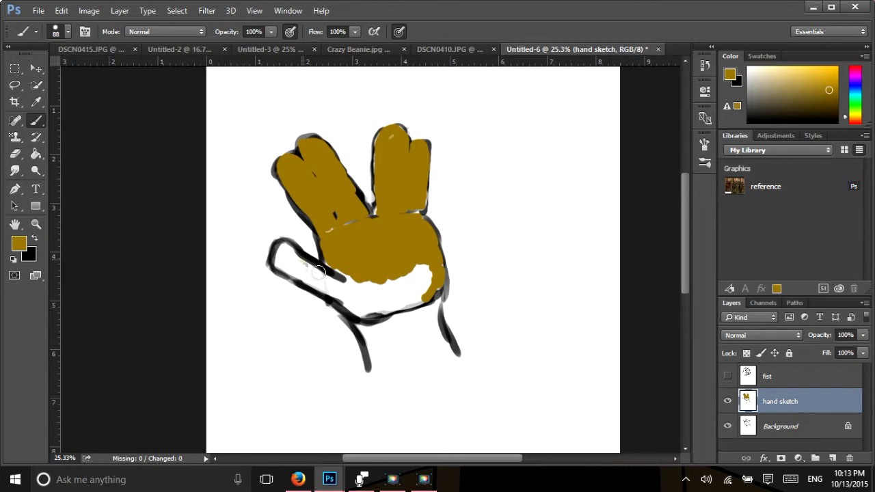
mouse_move(319, 274)
left_mouse_down()
mouse_move(286, 255)
mouse_move(312, 263)
mouse_move(288, 252)
mouse_move(300, 250)
mouse_move(295, 265)
mouse_move(296, 249)
mouse_move(319, 272)
mouse_move(291, 255)
mouse_move(338, 286)
mouse_move(295, 269)
mouse_move(346, 303)
mouse_move(324, 261)
mouse_move(348, 286)
mouse_move(334, 258)
mouse_move(366, 290)
mouse_move(346, 284)
mouse_move(370, 310)
mouse_move(353, 297)
mouse_move(425, 294)
mouse_move(397, 279)
mouse_move(367, 289)
mouse_move(418, 272)
left_mouse_up()
mouse_move(356, 327)
left_mouse_down()
mouse_move(381, 361)
mouse_move(365, 330)
mouse_move(421, 309)
mouse_move(428, 323)
mouse_move(421, 309)
mouse_move(431, 307)
mouse_move(449, 345)
mouse_move(432, 320)
mouse_move(405, 338)
mouse_move(381, 338)
mouse_move(394, 361)
mouse_move(366, 334)
mouse_move(370, 364)
mouse_move(361, 329)
mouse_move(367, 344)
mouse_move(437, 310)
mouse_move(442, 350)
mouse_move(437, 318)
mouse_move(450, 344)
mouse_move(430, 331)
mouse_move(409, 338)
mouse_move(403, 369)
mouse_move(390, 353)
mouse_move(402, 363)
mouse_move(394, 351)
mouse_move(418, 355)
mouse_move(417, 327)
mouse_move(443, 345)
mouse_move(431, 330)
mouse_move(430, 265)
mouse_move(429, 293)
left_mouse_up()
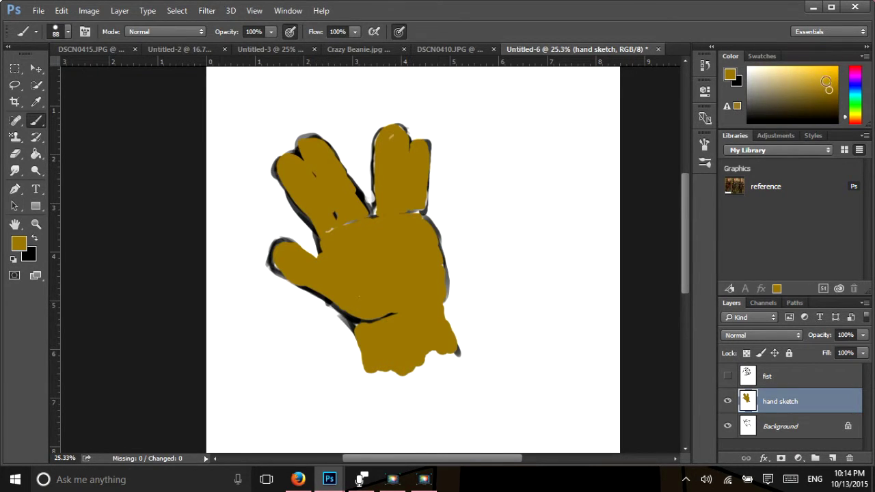
- Paint darker brown shadows along the thumb's lower edge and both sides of the wrist
left_click_drag(830, 89, 825, 104)
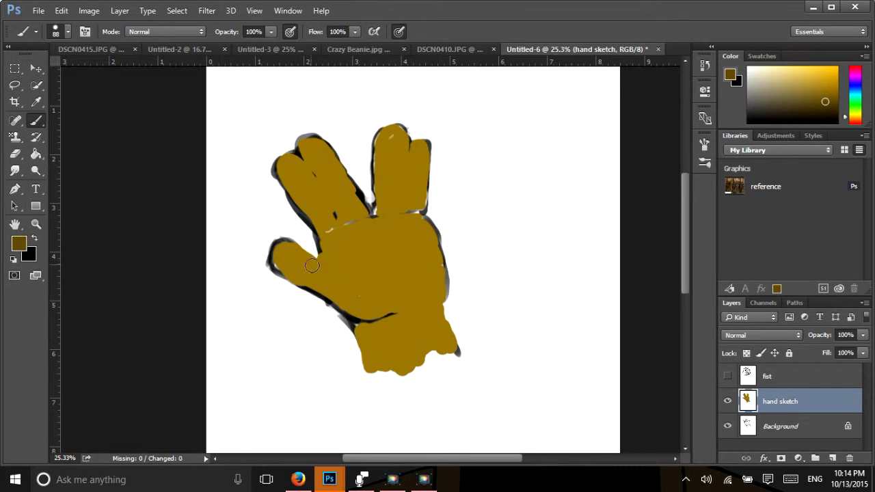
mouse_move(277, 263)
left_mouse_down()
mouse_move(279, 262)
mouse_move(285, 266)
mouse_move(281, 255)
mouse_move(294, 274)
mouse_move(284, 267)
mouse_move(313, 286)
mouse_move(291, 279)
mouse_move(367, 315)
mouse_move(359, 313)
mouse_move(386, 315)
mouse_move(336, 301)
left_mouse_up()
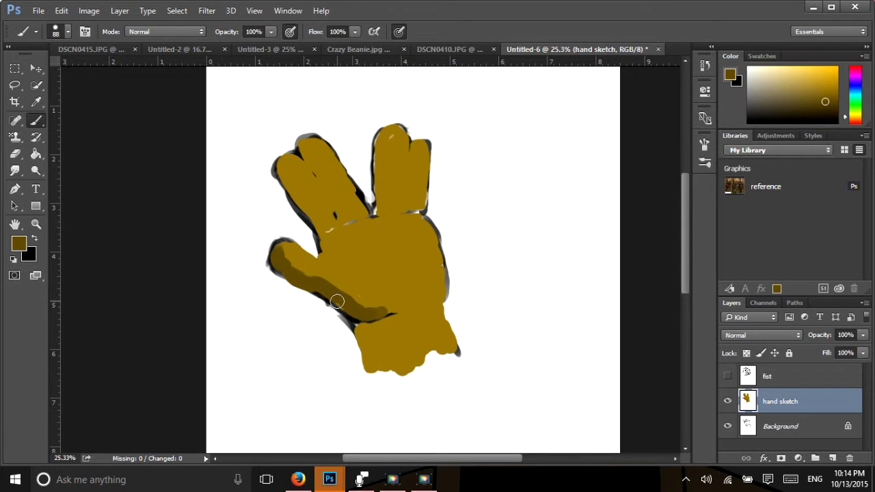
mouse_move(379, 331)
left_mouse_down()
mouse_move(386, 320)
mouse_move(357, 337)
mouse_move(368, 364)
mouse_move(362, 343)
left_mouse_up()
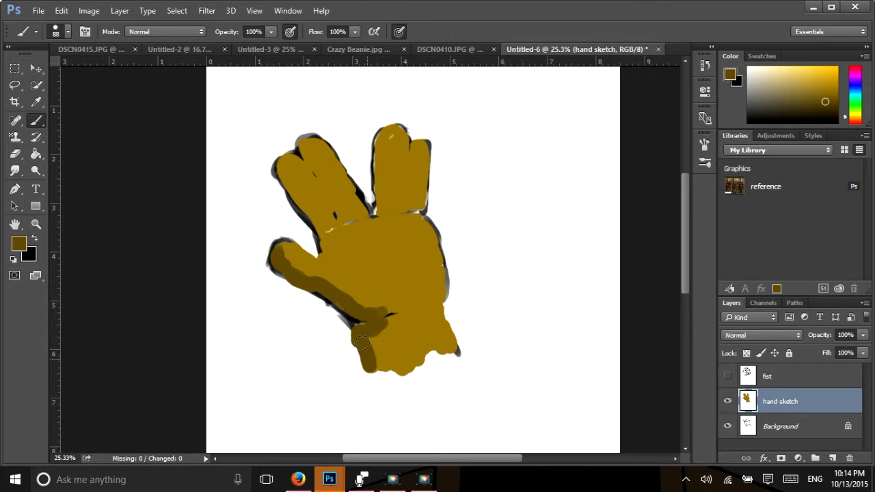
left_click_drag(429, 310, 454, 339)
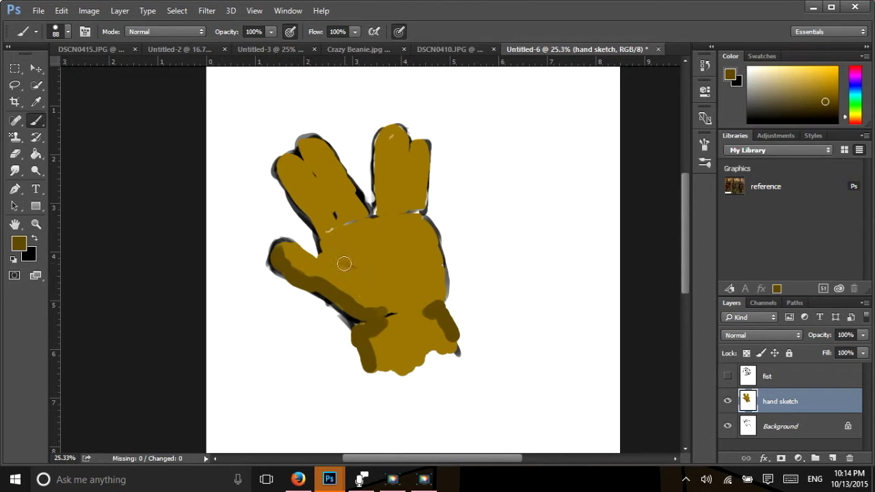
- Paint darker brown shadows on the palm creases, the finger bases, between the paired fingers and across the finger joints
mouse_move(350, 263)
left_mouse_down()
mouse_move(376, 283)
mouse_move(406, 230)
mouse_move(401, 261)
mouse_move(392, 226)
left_mouse_up()
mouse_move(325, 238)
left_mouse_down()
mouse_move(344, 221)
mouse_move(332, 230)
mouse_move(358, 218)
mouse_move(331, 230)
mouse_move(418, 209)
left_mouse_up()
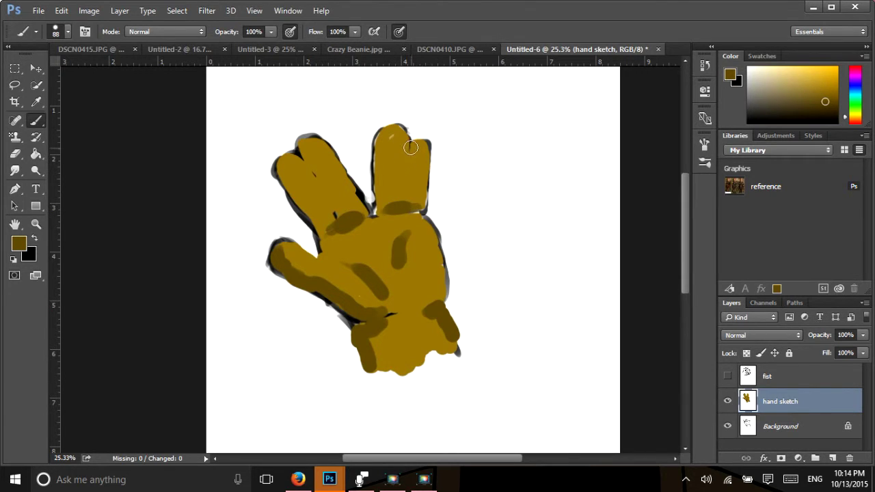
left_click_drag(407, 150, 408, 207)
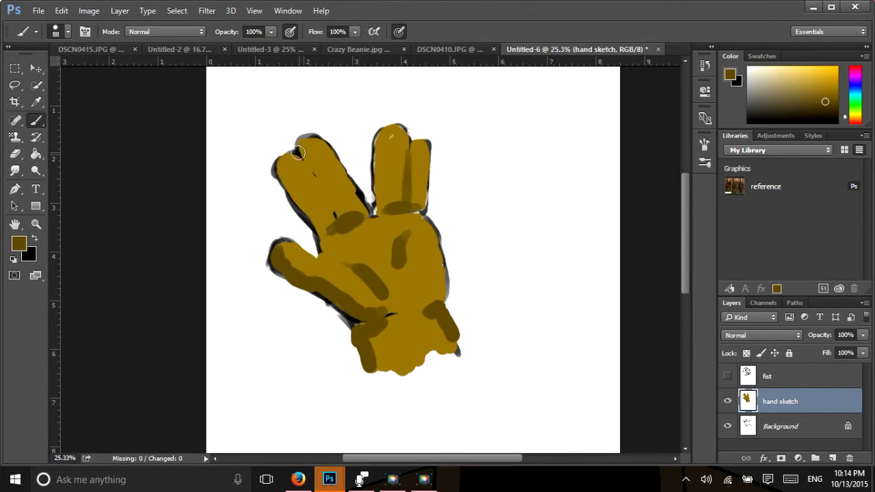
mouse_move(309, 168)
left_mouse_down()
mouse_move(329, 203)
mouse_move(325, 164)
mouse_move(340, 188)
mouse_move(307, 192)
mouse_move(311, 181)
mouse_move(312, 189)
left_mouse_up()
mouse_move(375, 153)
left_mouse_down()
mouse_move(396, 156)
mouse_move(393, 174)
mouse_move(419, 181)
mouse_move(419, 191)
left_mouse_up()
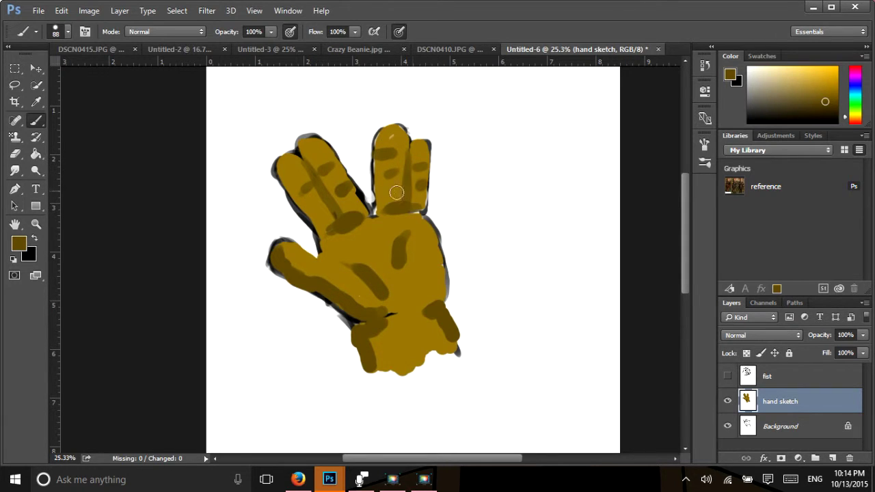
- Paint lighter gold highlights on the fingertips with a 27 px brush
left_click(67, 32)
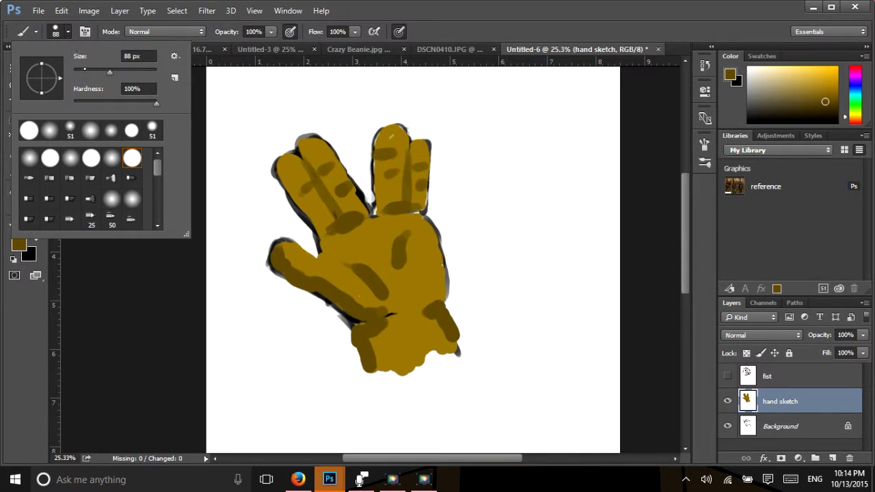
left_click_drag(110, 71, 85, 71)
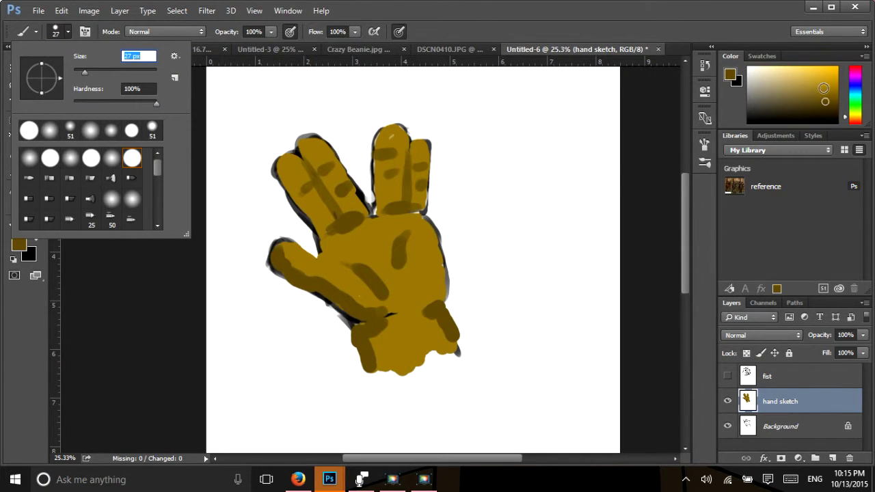
left_click(823, 85)
left_click(822, 79)
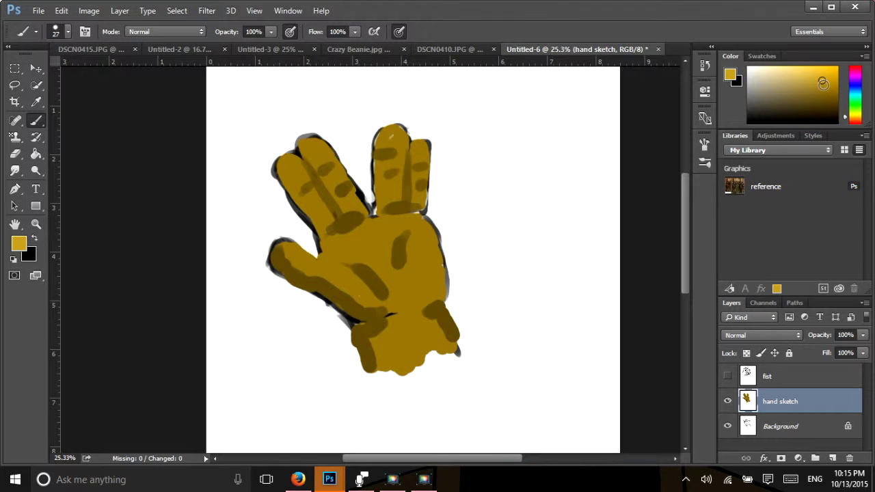
left_click(824, 81)
left_click_drag(379, 141, 383, 136)
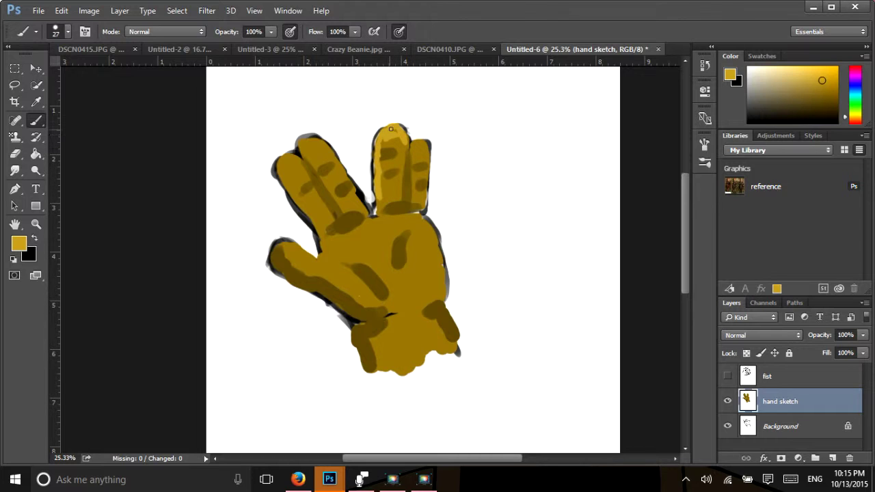
mouse_move(302, 149)
left_mouse_down()
mouse_move(318, 140)
mouse_move(335, 156)
left_mouse_up()
left_click_drag(278, 162, 296, 157)
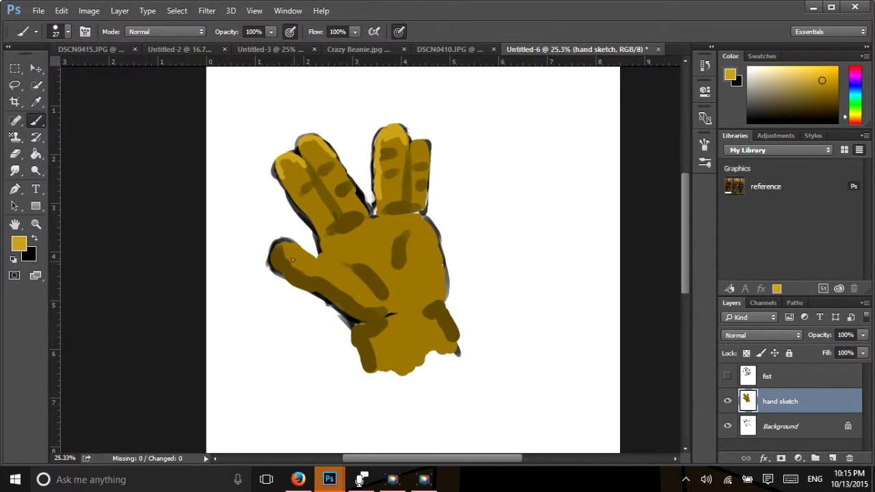
- Paint light gold highlights along the thumb, the palm's edges and creases, and the middle of the fingers
mouse_move(283, 241)
left_mouse_down()
mouse_move(352, 264)
mouse_move(321, 255)
mouse_move(356, 277)
left_mouse_up()
mouse_move(344, 230)
left_mouse_down()
mouse_move(326, 241)
mouse_move(400, 215)
mouse_move(391, 218)
mouse_move(408, 239)
mouse_move(403, 270)
left_mouse_up()
left_click_drag(417, 229, 401, 274)
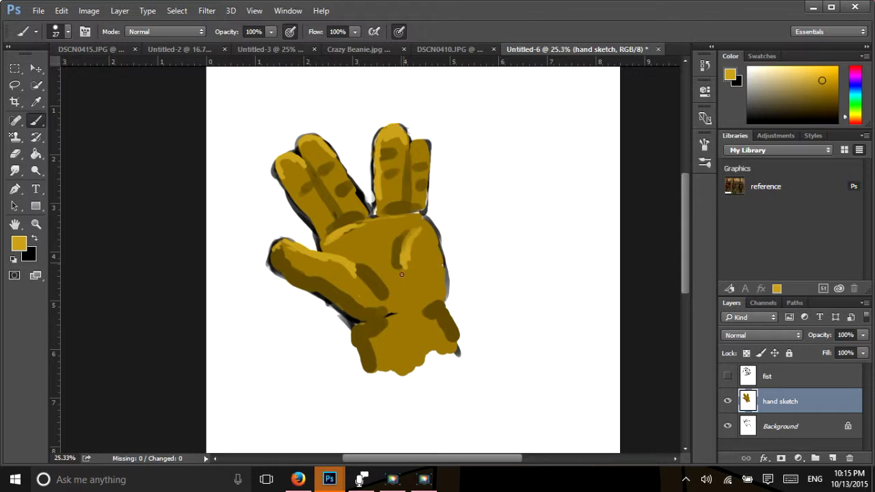
left_click_drag(379, 313, 359, 309)
mouse_move(434, 241)
left_mouse_down()
mouse_move(445, 277)
mouse_move(435, 234)
mouse_move(449, 287)
mouse_move(433, 237)
mouse_move(437, 295)
left_mouse_up()
left_click_drag(436, 296, 445, 276)
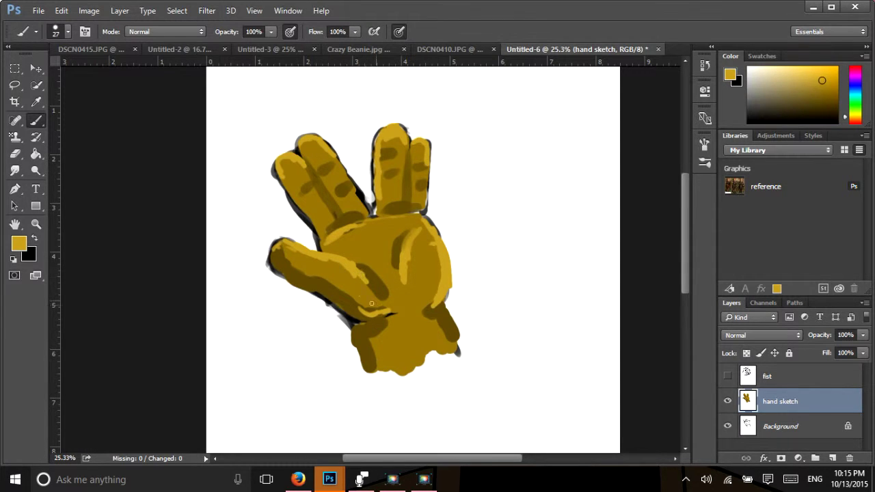
mouse_move(372, 303)
left_mouse_down()
mouse_move(357, 310)
mouse_move(341, 300)
left_mouse_up()
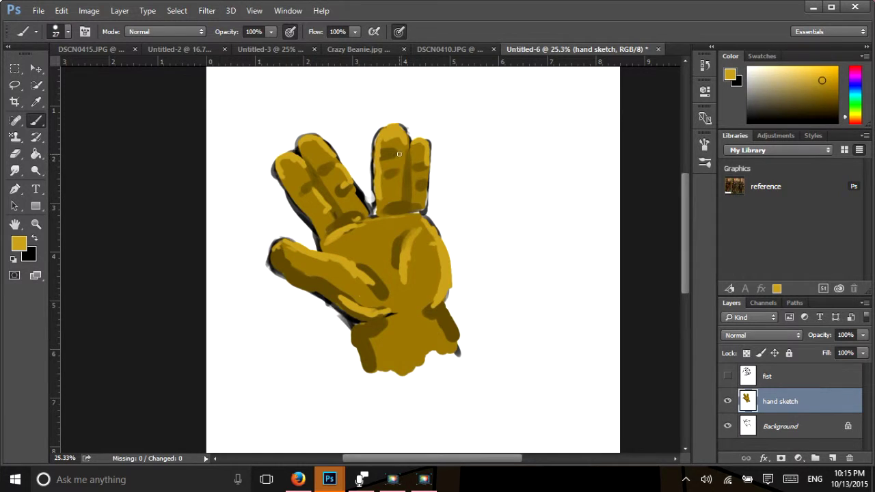
left_click_drag(399, 153, 395, 177)
- Set up the Smudge tool with a 60 px brush at 8% hardness
left_click(16, 172)
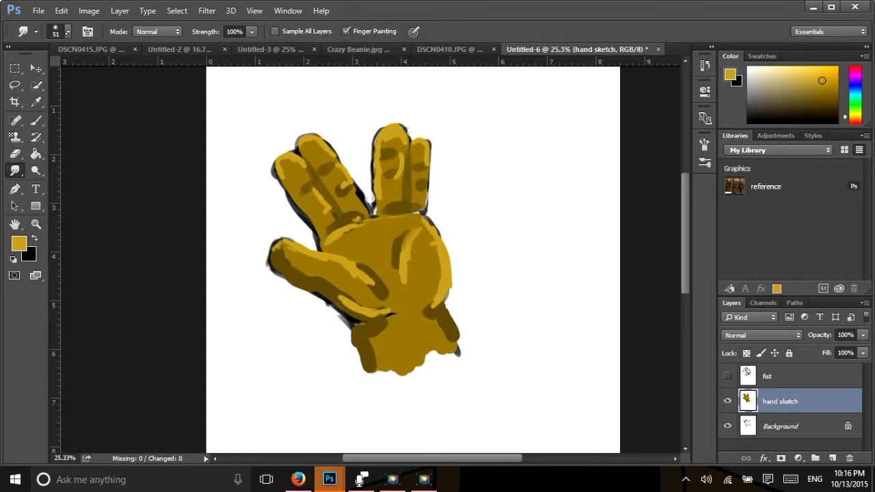
left_click(66, 32)
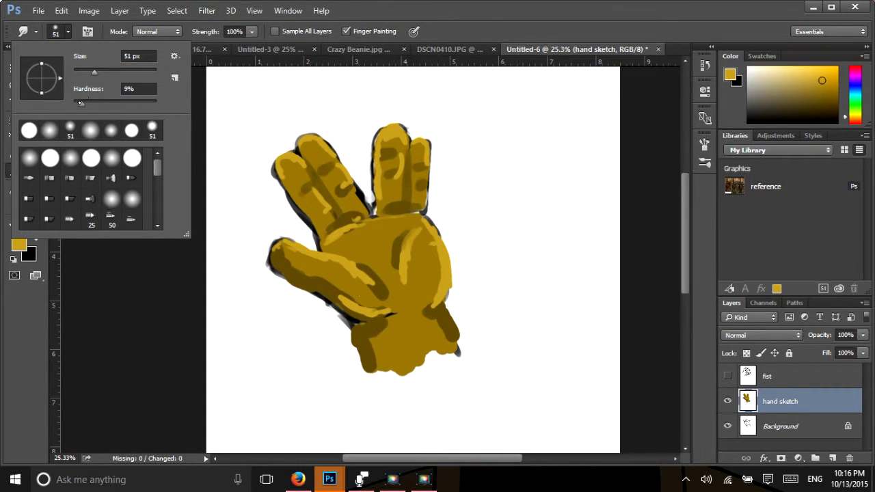
left_click_drag(81, 102, 79, 103)
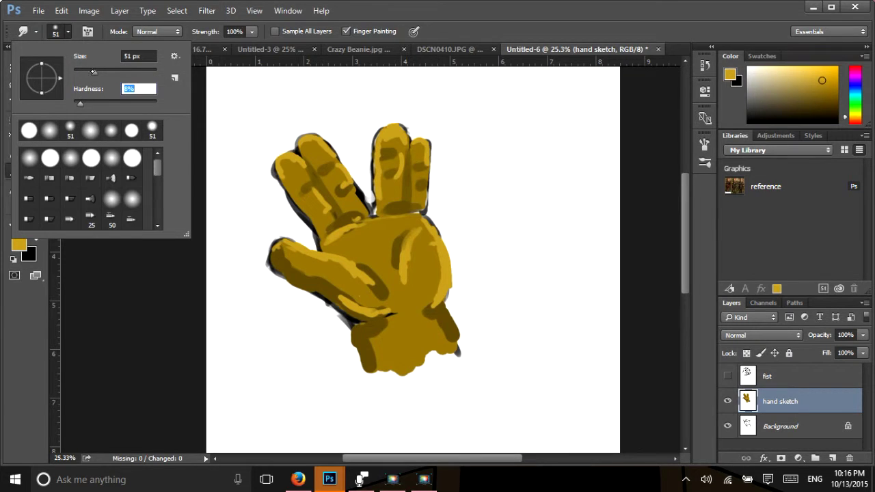
left_click_drag(93, 71, 97, 71)
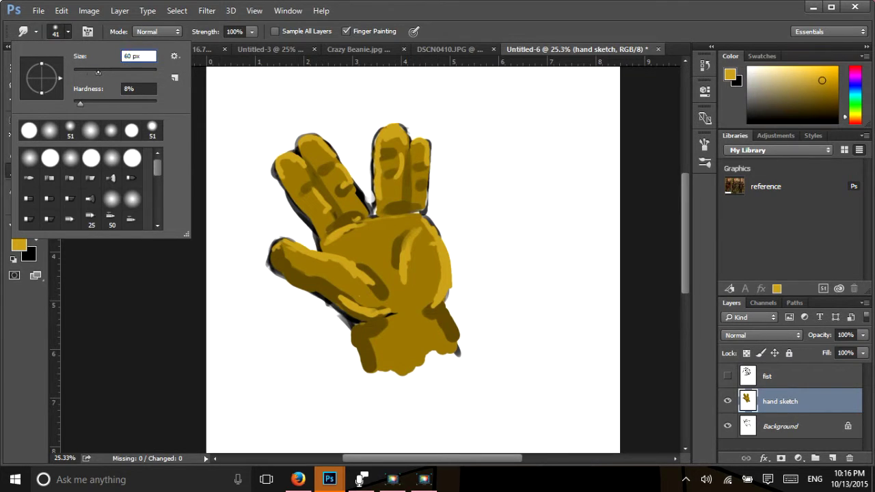
left_click(388, 167)
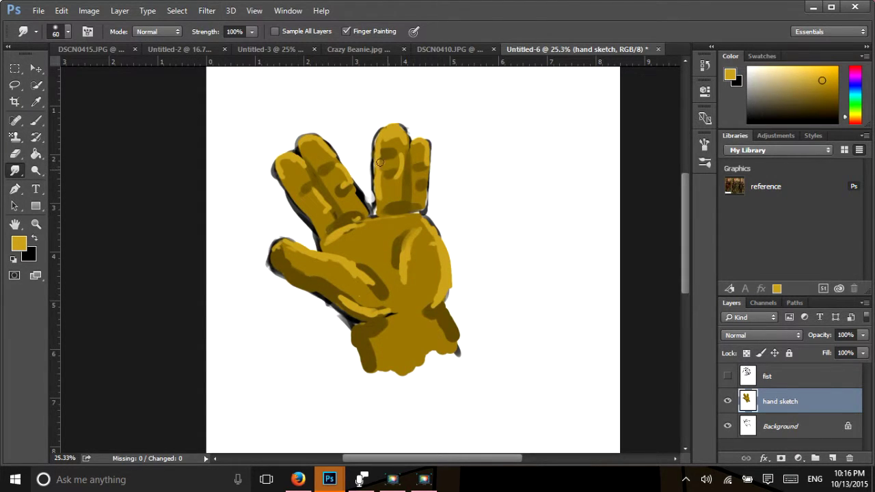
- Smudge the joint shadow on the taller finger of the right pair and switch the foreground colour to black
mouse_move(380, 162)
left_mouse_down()
mouse_move(399, 176)
mouse_move(401, 150)
mouse_move(399, 160)
mouse_move(387, 144)
mouse_move(398, 136)
mouse_move(386, 142)
mouse_move(400, 142)
mouse_move(390, 133)
mouse_move(401, 142)
mouse_move(380, 144)
left_mouse_up()
left_click(19, 243)
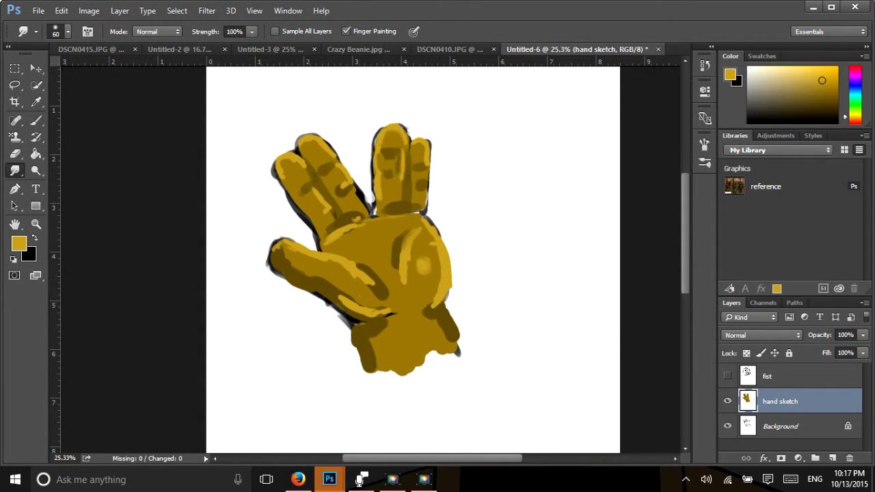
left_click(36, 237)
left_click(19, 244)
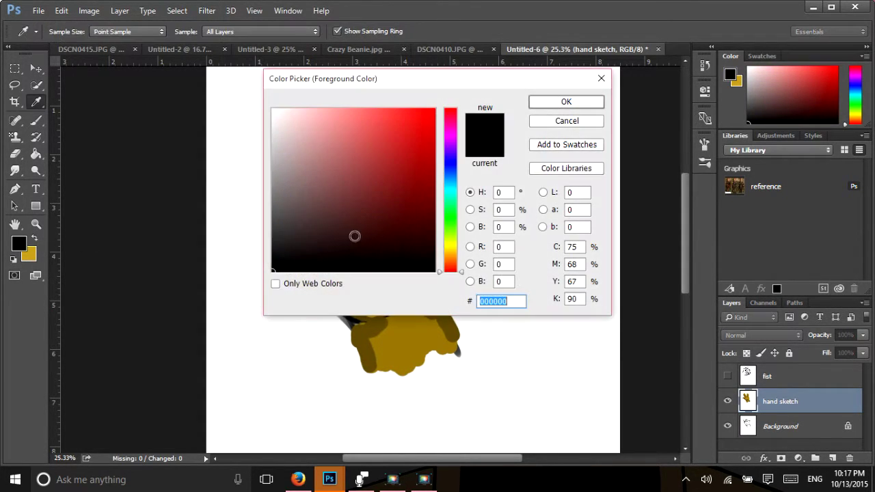
key("Escape")
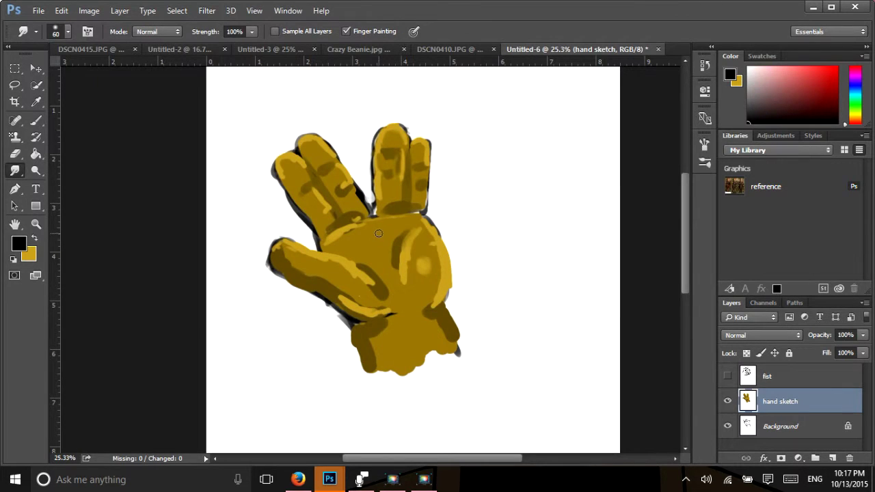
mouse_move(378, 234)
left_mouse_down()
mouse_move(389, 234)
mouse_move(375, 238)
left_mouse_up()
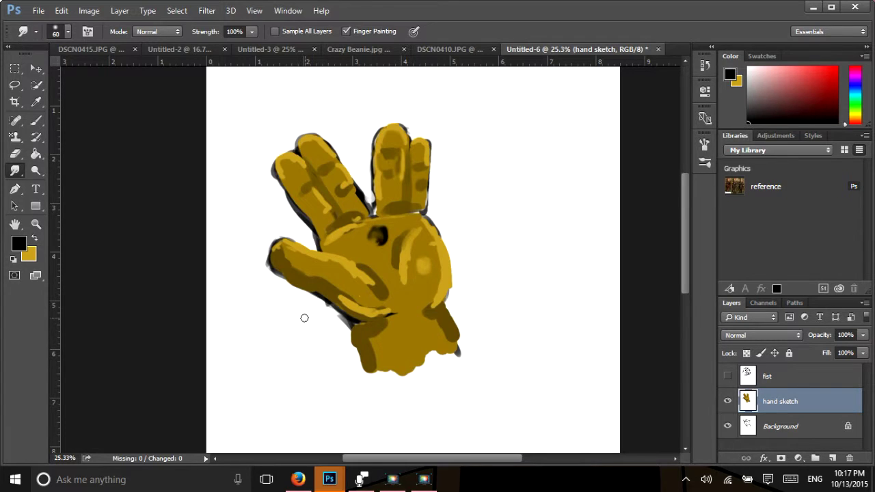
key("ctrl+alt+z")
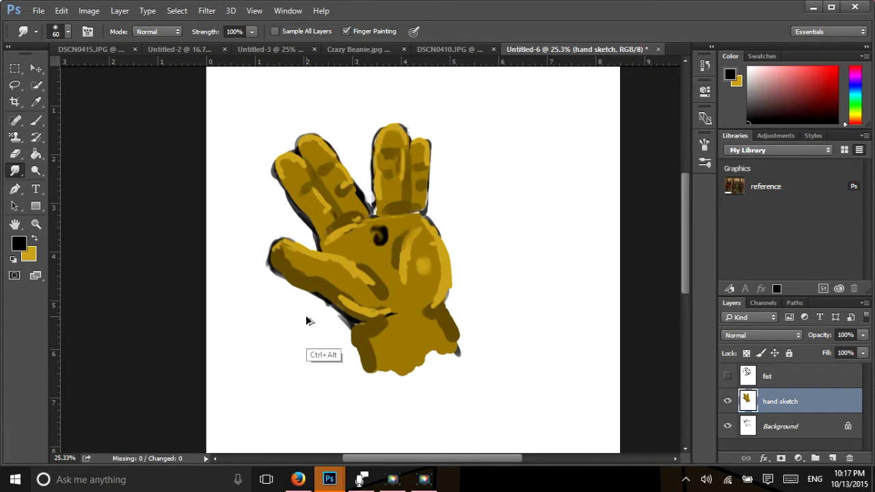
key("ctrl+alt+z")
key("ctrl+alt+z")
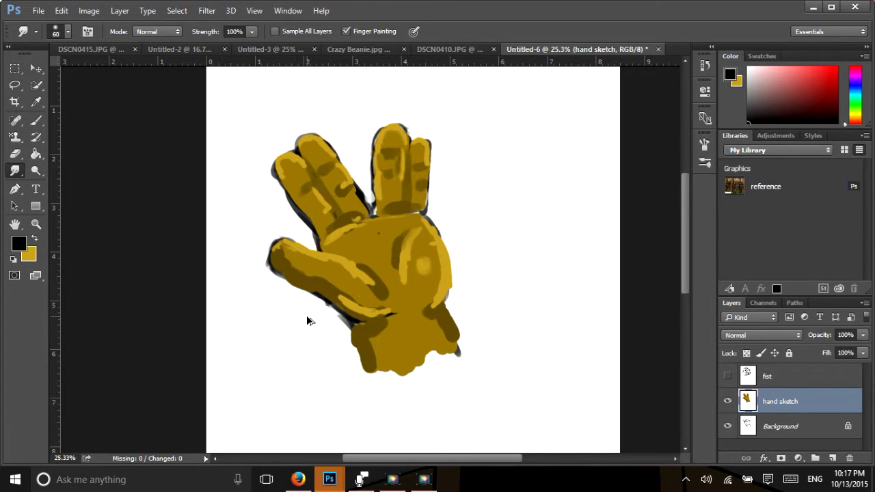
key("ctrl+alt+z")
left_click(61, 11)
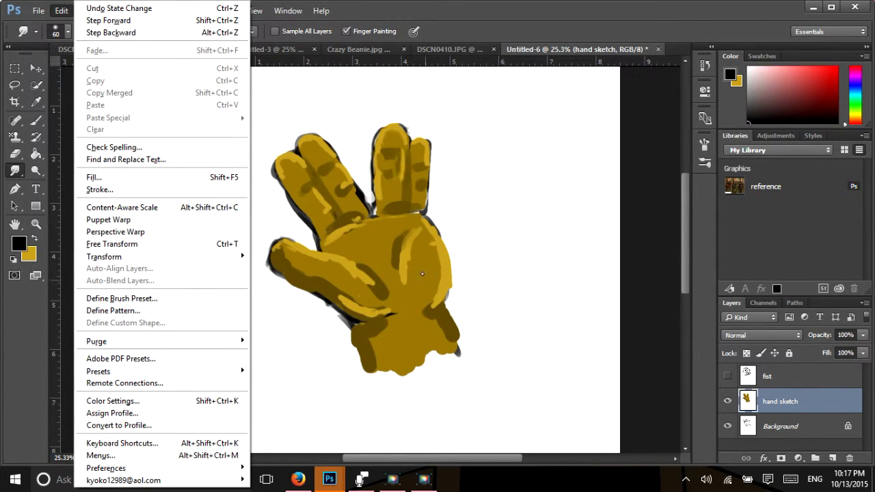
key("Escape")
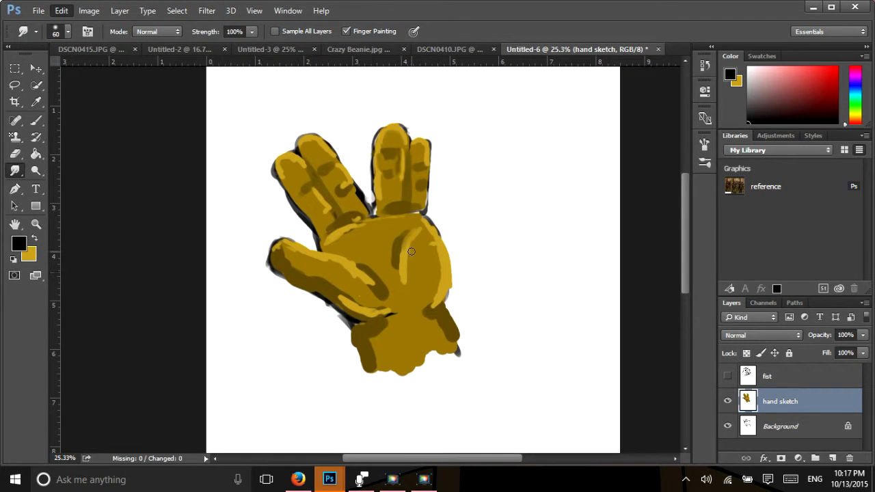
key("Escape")
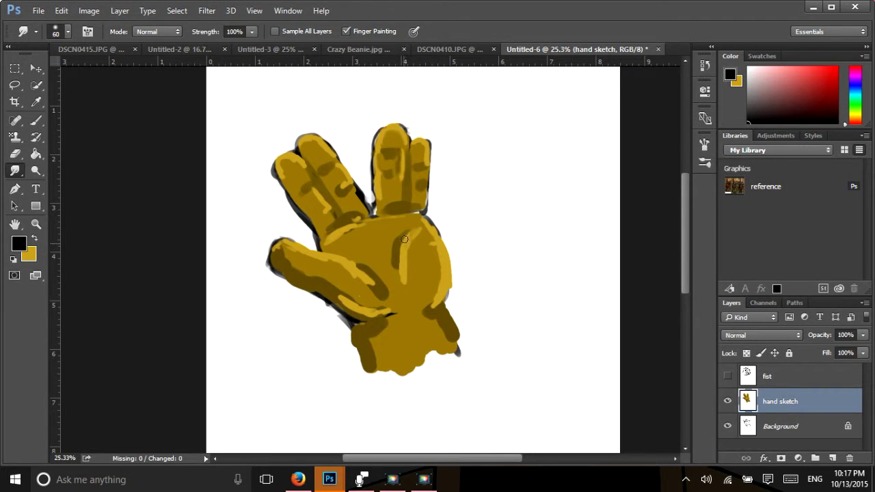
- Smudge the highlights and shadows along the palm creases, the thumb, the finger bases and a joint of the left finger pair
mouse_move(405, 239)
left_mouse_down()
mouse_move(401, 274)
mouse_move(407, 230)
mouse_move(419, 236)
mouse_move(406, 268)
mouse_move(416, 263)
left_mouse_up()
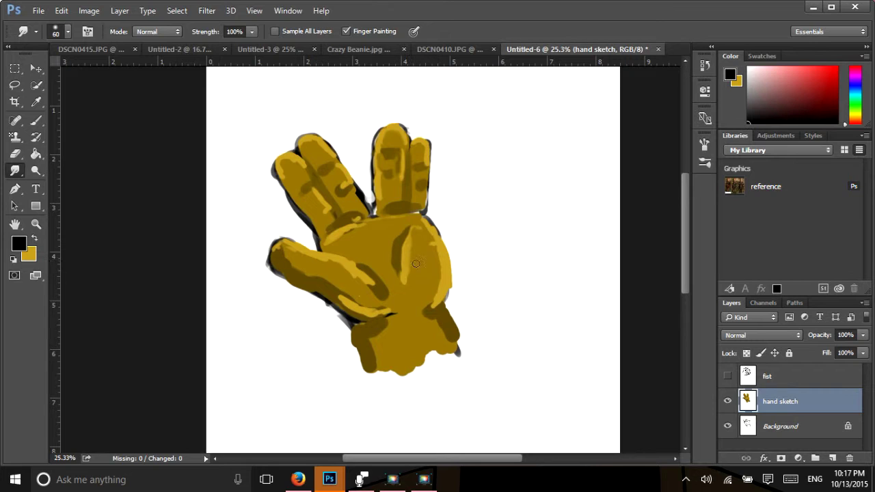
left_click_drag(417, 230, 431, 255)
mouse_move(357, 325)
left_mouse_down()
mouse_move(386, 320)
mouse_move(349, 324)
mouse_move(367, 366)
mouse_move(359, 337)
mouse_move(384, 327)
mouse_move(365, 332)
mouse_move(378, 317)
mouse_move(358, 309)
mouse_move(368, 305)
mouse_move(376, 323)
mouse_move(396, 313)
mouse_move(348, 299)
mouse_move(362, 304)
mouse_move(282, 253)
mouse_move(369, 285)
mouse_move(317, 263)
mouse_move(348, 262)
mouse_move(331, 263)
mouse_move(363, 284)
left_mouse_up()
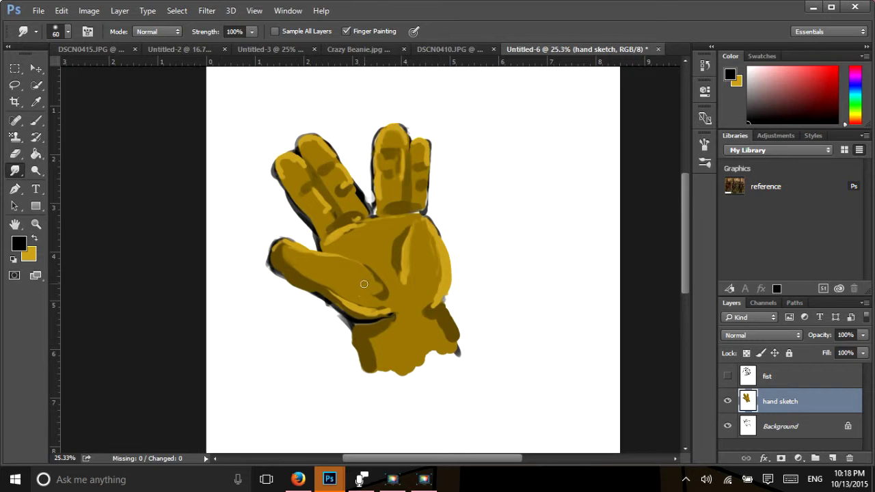
mouse_move(337, 238)
left_mouse_down()
mouse_move(363, 219)
mouse_move(376, 216)
mouse_move(357, 223)
mouse_move(396, 212)
mouse_move(375, 217)
left_mouse_up()
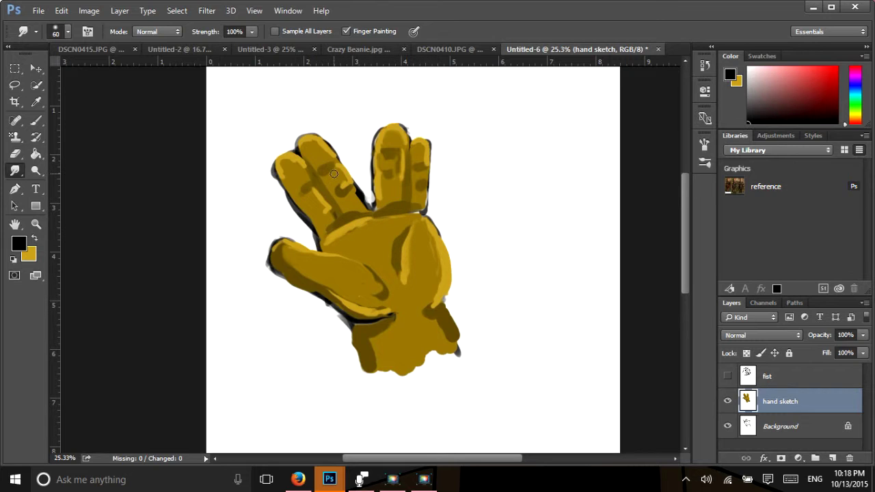
mouse_move(335, 174)
left_mouse_down()
mouse_move(345, 182)
mouse_move(342, 171)
left_mouse_up()
left_click_drag(313, 141, 316, 143)
key("ctrl+alt")
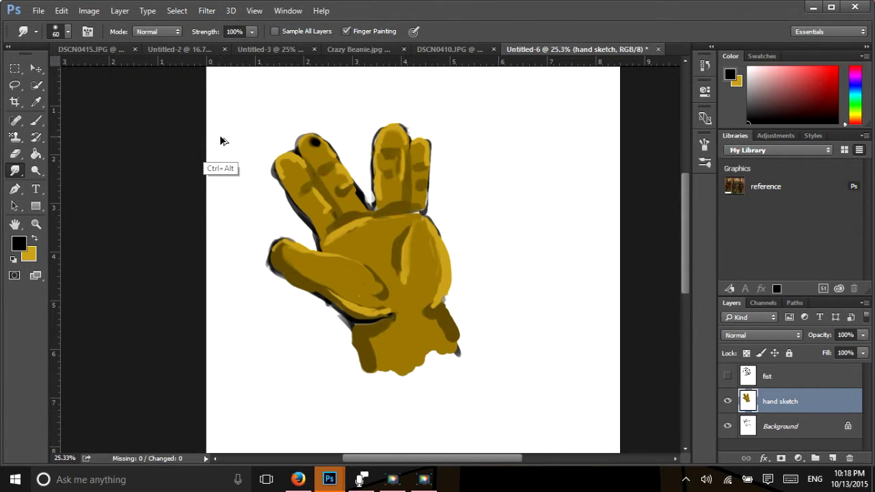
key("ctrl+alt+z")
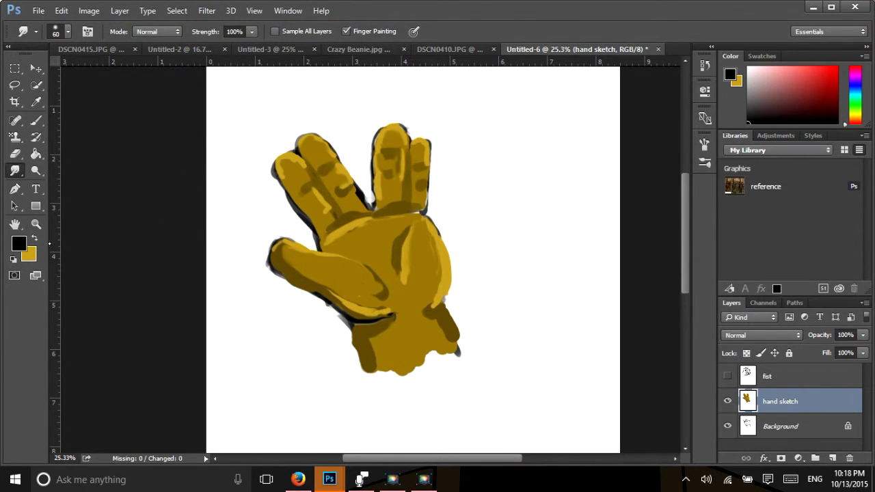
- Blend the shading on both finger pairs, the palm's upper edge and the wrist shadow below the thumb, smudging with gold as the foreground colour
key("x")
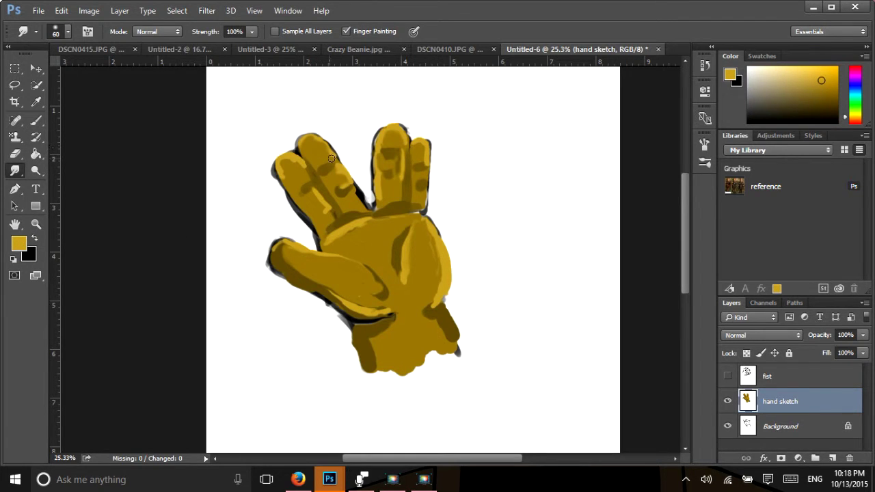
left_click_drag(324, 148, 329, 152)
mouse_move(293, 181)
left_mouse_down()
mouse_move(285, 161)
mouse_move(294, 179)
mouse_move(287, 161)
mouse_move(304, 177)
mouse_move(282, 161)
mouse_move(292, 163)
mouse_move(288, 176)
mouse_move(289, 156)
mouse_move(310, 176)
mouse_move(293, 156)
mouse_move(300, 178)
mouse_move(293, 158)
mouse_move(284, 165)
mouse_move(291, 155)
mouse_move(281, 165)
mouse_move(294, 172)
mouse_move(281, 167)
mouse_move(292, 173)
mouse_move(283, 159)
mouse_move(290, 162)
mouse_move(284, 168)
mouse_move(317, 206)
mouse_move(302, 201)
mouse_move(315, 190)
mouse_move(323, 208)
mouse_move(307, 190)
mouse_move(321, 203)
mouse_move(314, 203)
mouse_move(325, 212)
mouse_move(316, 196)
mouse_move(314, 222)
left_mouse_up()
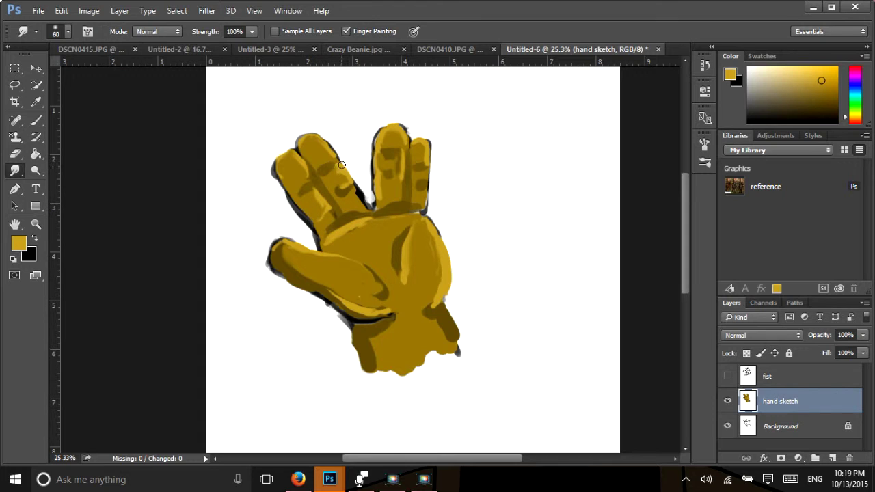
mouse_move(337, 168)
left_mouse_down()
mouse_move(365, 202)
mouse_move(325, 163)
left_mouse_up()
left_click_drag(388, 145, 388, 137)
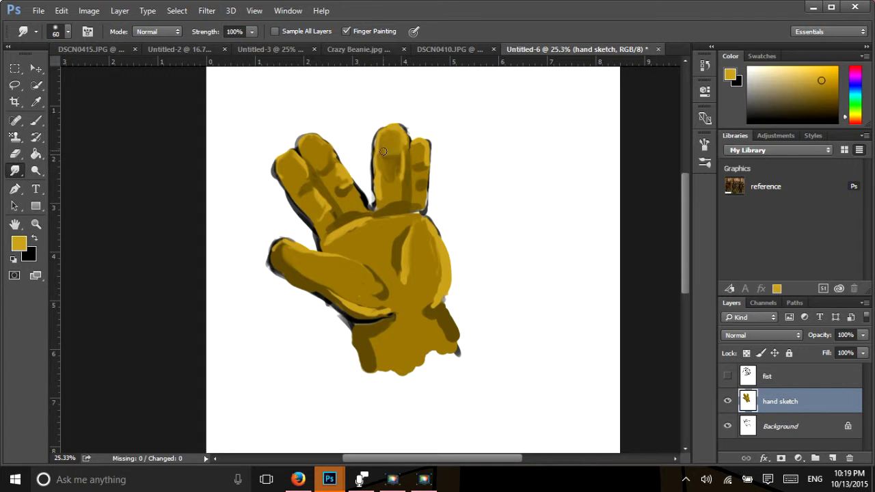
mouse_move(390, 173)
left_mouse_down()
mouse_move(401, 203)
mouse_move(390, 198)
mouse_move(417, 196)
mouse_move(424, 185)
mouse_move(417, 186)
mouse_move(429, 142)
left_mouse_up()
mouse_move(358, 228)
left_mouse_down()
mouse_move(407, 213)
mouse_move(390, 215)
left_mouse_up()
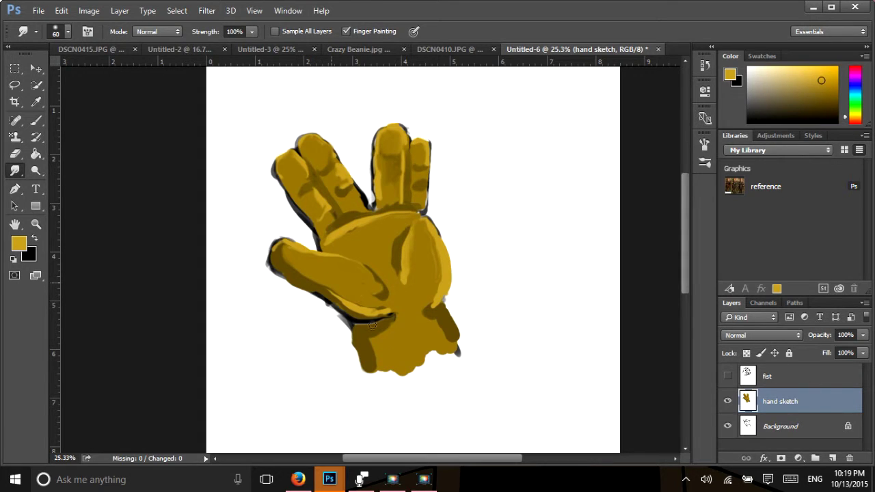
left_click_drag(385, 331, 367, 335)
- Paint gold highlights beside the thumb crease and on the middle of the wrist, and smudge the wrist highlight
left_click(37, 120)
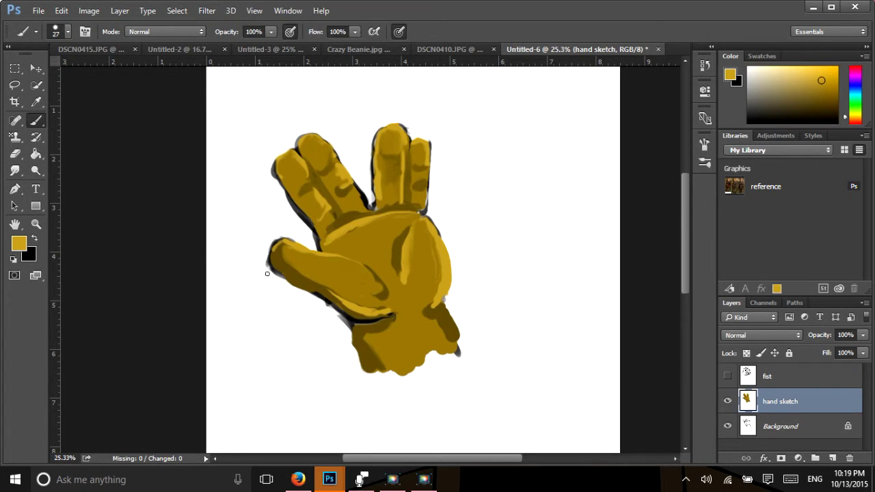
mouse_move(373, 279)
left_mouse_down()
mouse_move(361, 267)
mouse_move(376, 279)
left_mouse_up()
mouse_move(413, 352)
left_mouse_down()
mouse_move(407, 332)
mouse_move(412, 344)
mouse_move(400, 340)
mouse_move(429, 341)
mouse_move(407, 354)
left_mouse_up()
left_click(15, 170)
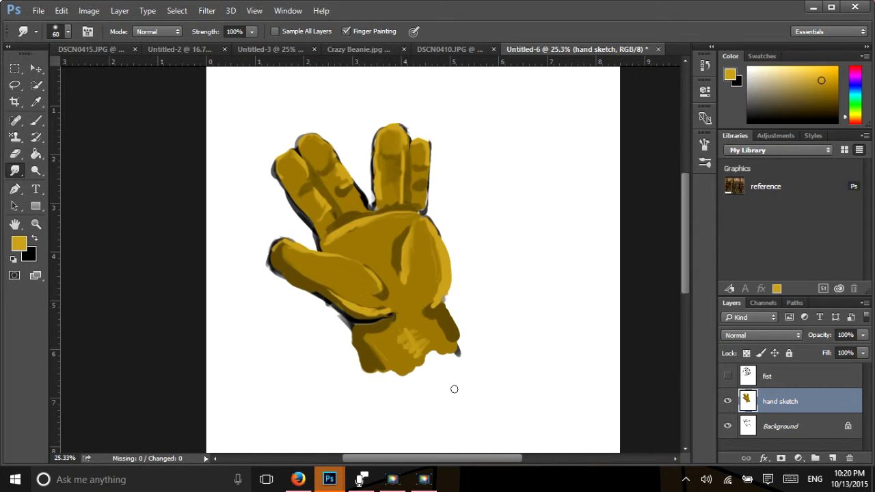
mouse_move(429, 339)
left_mouse_down()
mouse_move(408, 335)
mouse_move(406, 345)
left_mouse_up()
- Switch the foreground colour to black and set the Smudge brush to 12 px with 100% hardness
key("x")
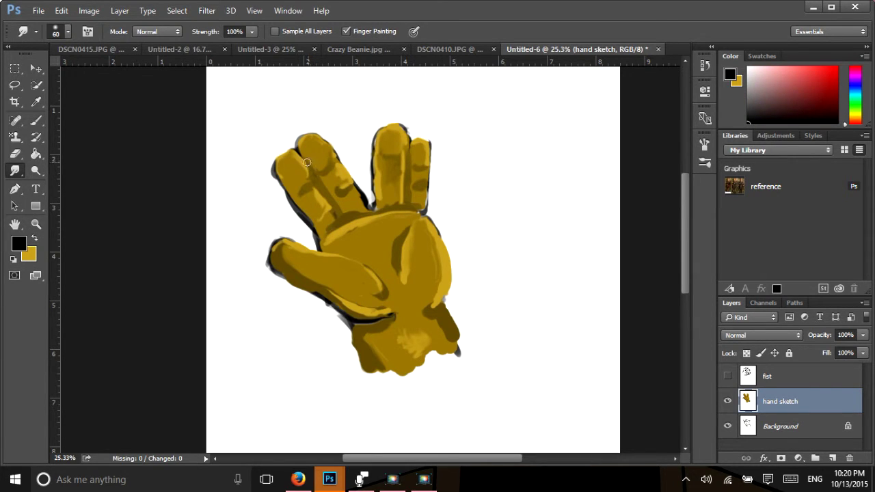
left_click(69, 31)
left_click_drag(99, 71, 77, 72)
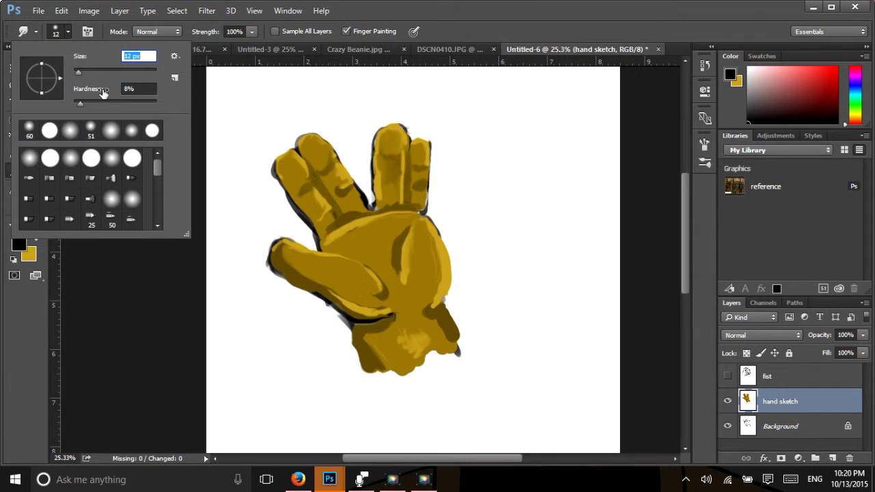
left_click(156, 101)
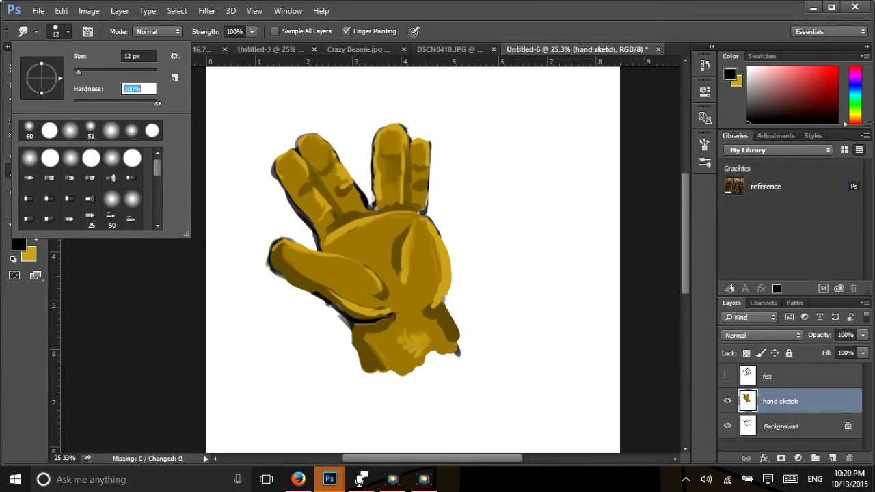
left_click(330, 254)
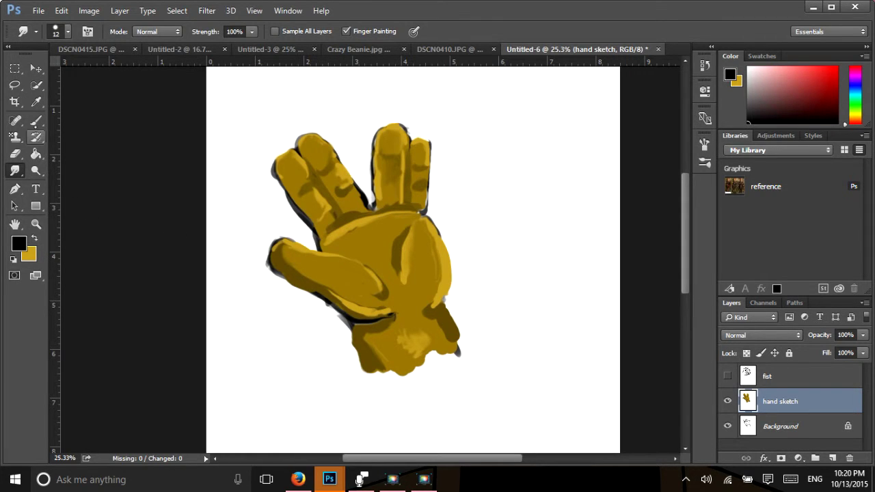
- Paint black lines with an 18 px Brush along the thumb crease, both wrist sides, the palm crease and the palm's edges
key("b")
left_click(68, 31)
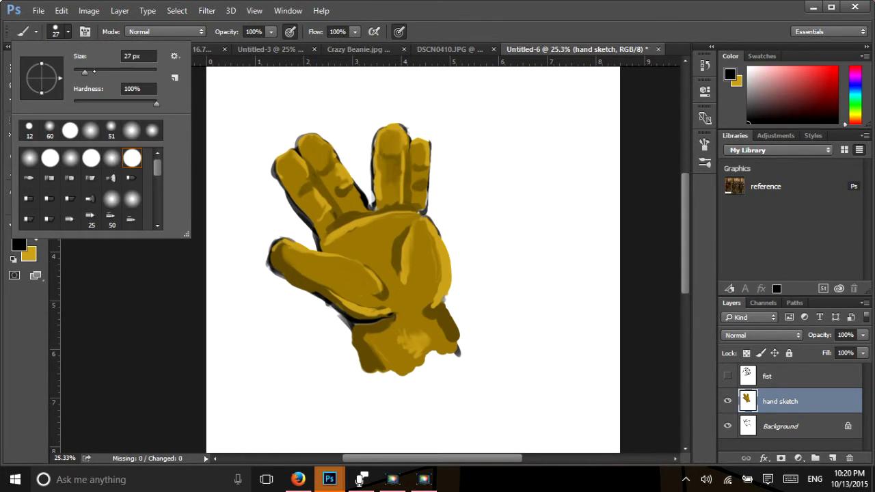
left_click_drag(84, 72, 81, 72)
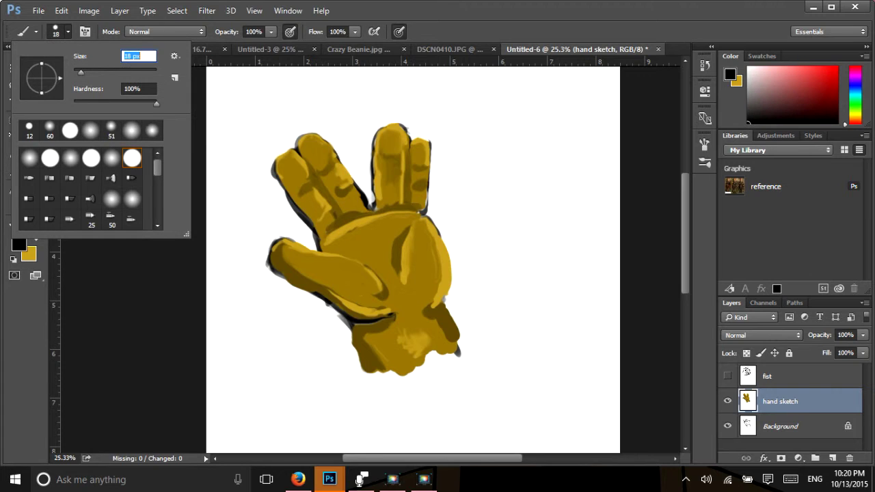
left_click(345, 245)
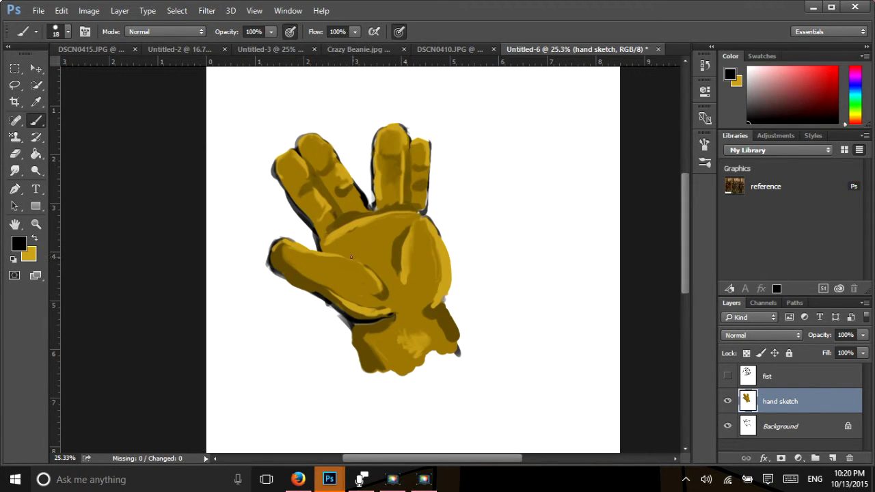
left_click_drag(349, 259, 390, 290)
mouse_move(352, 318)
left_mouse_down()
mouse_move(378, 325)
mouse_move(353, 341)
mouse_move(352, 330)
mouse_move(356, 348)
mouse_move(350, 335)
mouse_move(367, 367)
mouse_move(350, 333)
left_mouse_up()
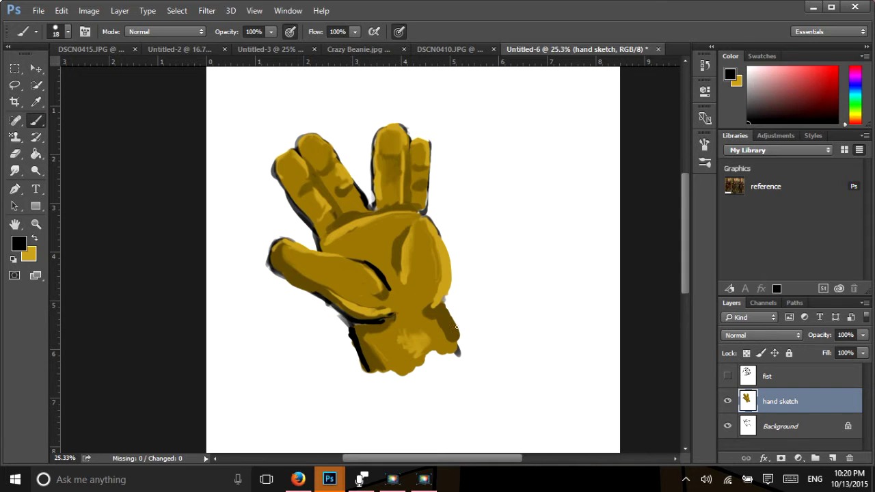
mouse_move(441, 309)
left_mouse_down()
mouse_move(451, 271)
mouse_move(451, 292)
mouse_move(436, 305)
mouse_move(459, 343)
left_mouse_up()
left_click_drag(402, 271, 408, 228)
left_click_drag(326, 234, 383, 212)
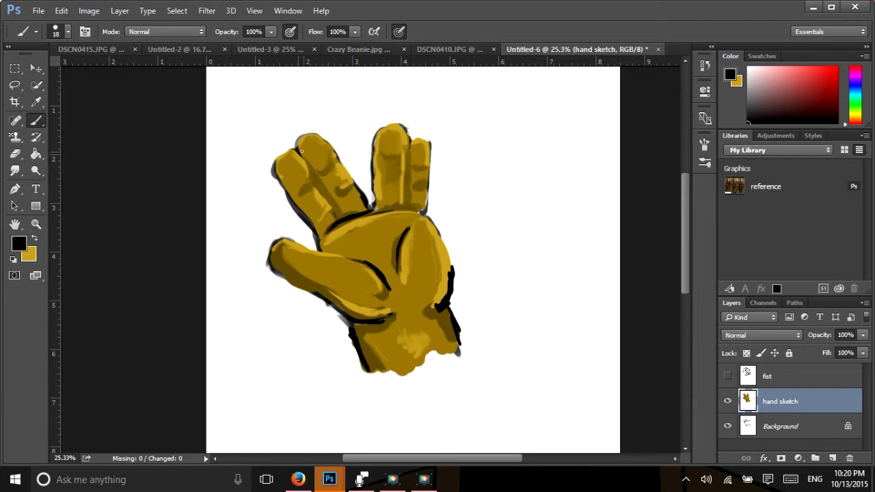
- Paint black lines between the paired fingers, across the finger joints and bases, and along the outer finger and thumb outlines
left_click_drag(302, 151, 342, 213)
left_click_drag(319, 169, 324, 210)
mouse_move(308, 181)
left_mouse_down()
mouse_move(274, 166)
mouse_move(277, 173)
mouse_move(282, 157)
mouse_move(274, 161)
mouse_move(290, 149)
mouse_move(282, 184)
mouse_move(275, 175)
mouse_move(298, 208)
left_mouse_up()
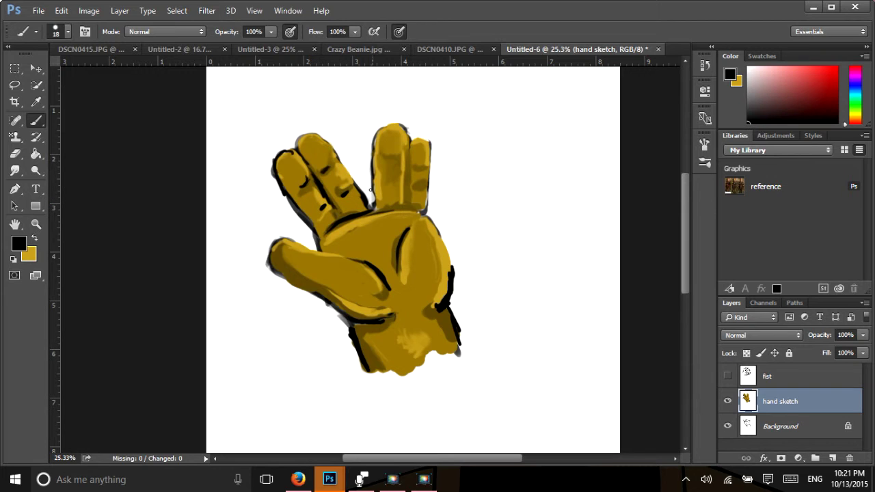
mouse_move(406, 197)
left_mouse_down()
mouse_move(403, 159)
mouse_move(396, 158)
mouse_move(420, 139)
mouse_move(429, 158)
mouse_move(431, 215)
mouse_move(423, 213)
left_mouse_up()
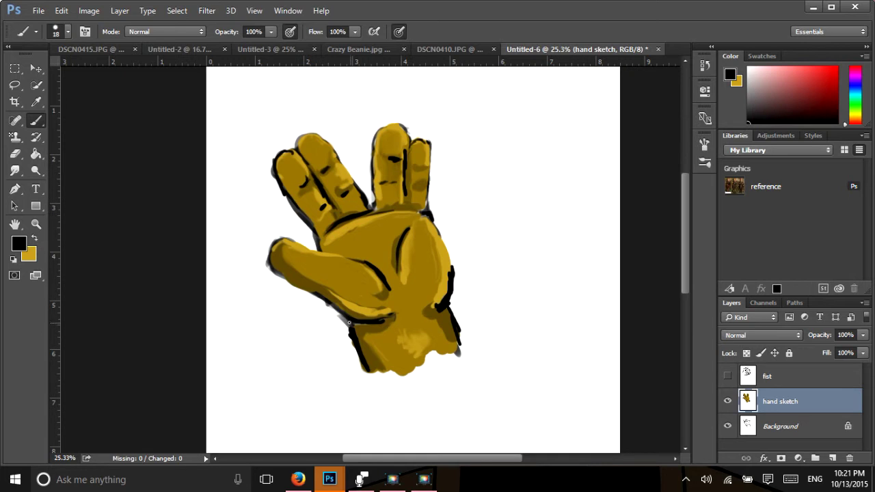
mouse_move(279, 276)
left_mouse_down()
mouse_move(317, 296)
mouse_move(275, 271)
mouse_move(299, 285)
left_mouse_up()
left_click_drag(373, 204, 427, 205)
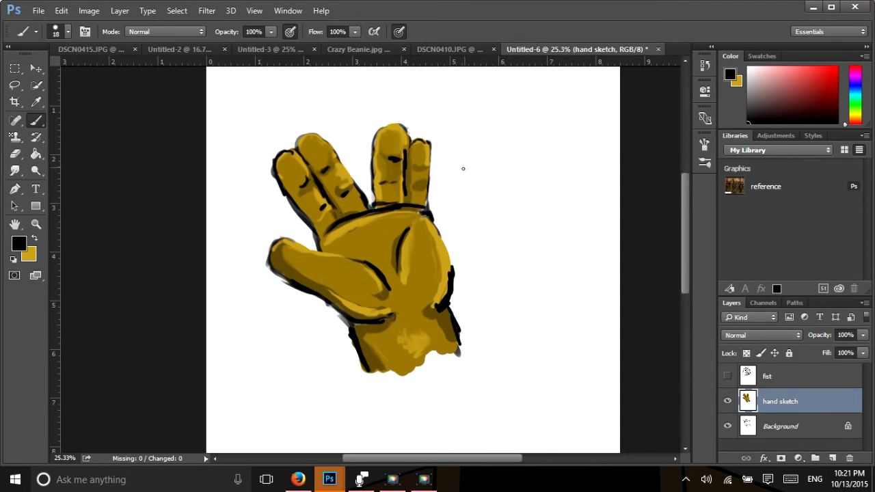
- Handwrite "Thank You" in black beside the hand and draw a smiley face below it
mouse_move(457, 186)
left_mouse_down()
mouse_move(497, 162)
mouse_move(484, 218)
left_mouse_up()
mouse_move(489, 172)
left_mouse_down()
mouse_move(508, 213)
mouse_move(554, 199)
left_mouse_up()
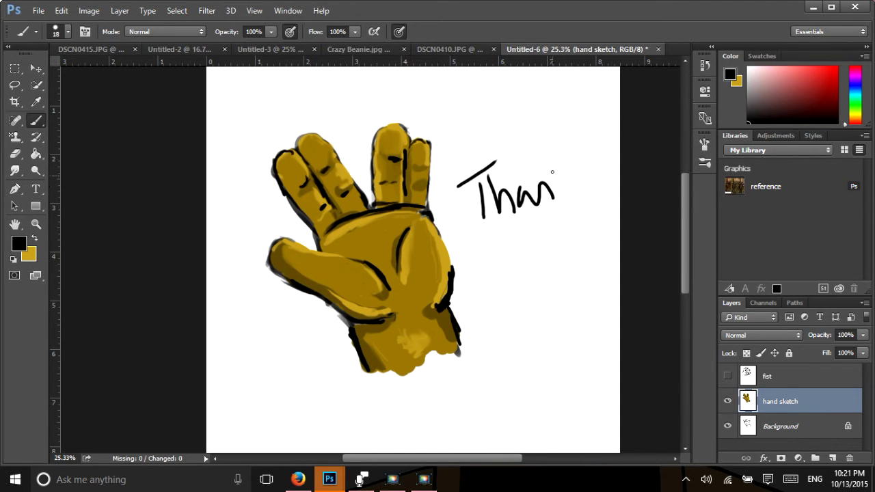
mouse_move(558, 161)
left_mouse_down()
mouse_move(560, 198)
mouse_move(581, 194)
left_mouse_up()
mouse_move(493, 240)
left_mouse_down()
mouse_move(517, 240)
mouse_move(518, 268)
left_mouse_up()
left_click_drag(517, 238, 516, 290)
left_click_drag(539, 257, 547, 273)
mouse_move(555, 251)
left_mouse_down()
mouse_move(562, 272)
mouse_move(570, 271)
left_mouse_up()
left_click(539, 316)
left_click(548, 311)
left_click_drag(537, 331, 560, 340)
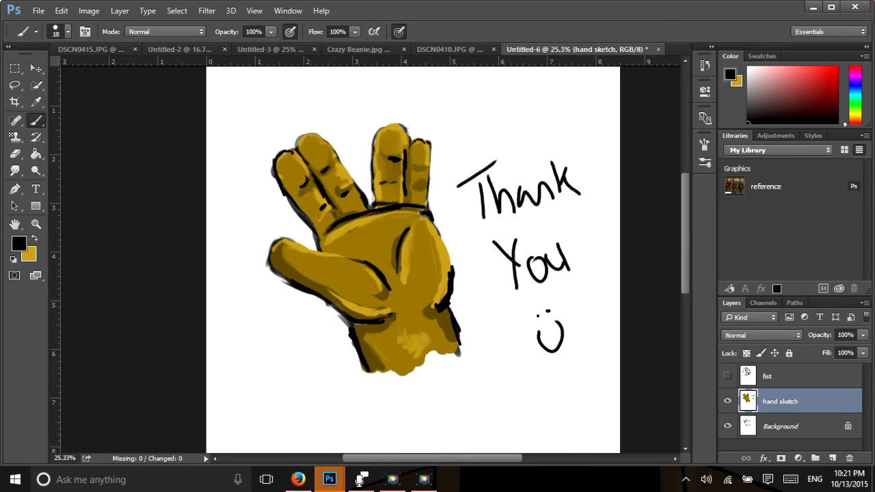
left_click(424, 479)
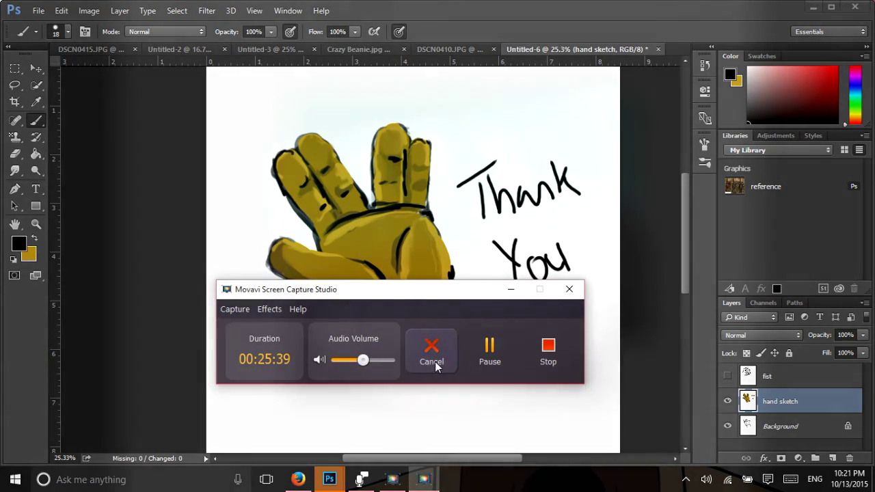